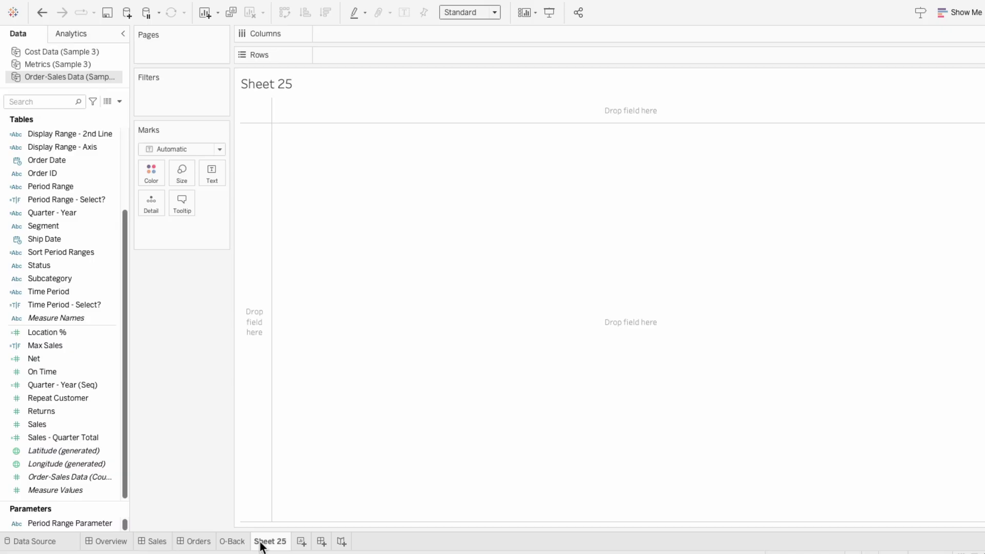
Put On Time on Rows as a discrete dimension.
{"action": "left_click_drag", "start_coordinate": [57, 375], "coordinate": [343, 56]}
{"action": "right_click", "coordinate": [343, 56]}
{"action": "left_click", "coordinate": [369, 155]}
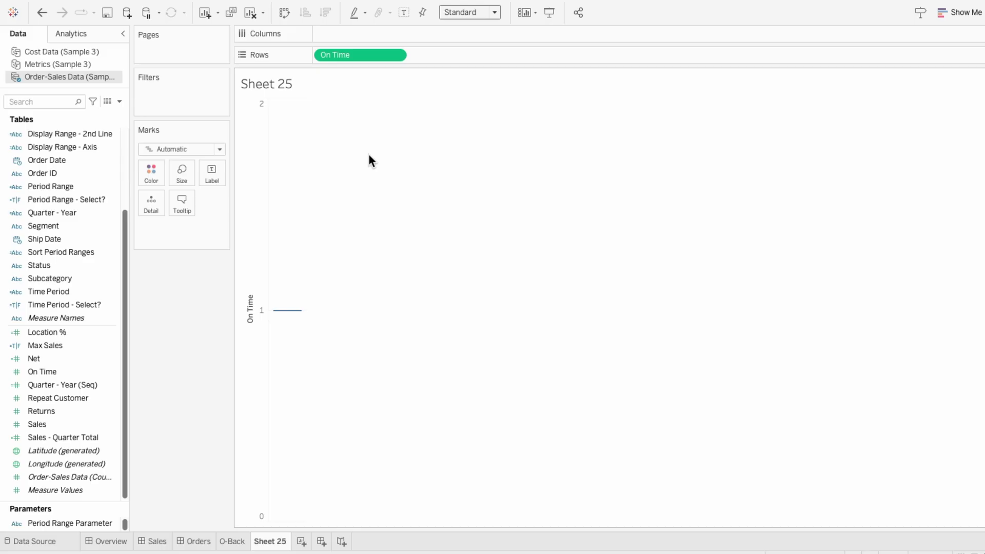
{"action": "right_click", "coordinate": [353, 56]}
{"action": "left_click", "coordinate": [375, 198]}
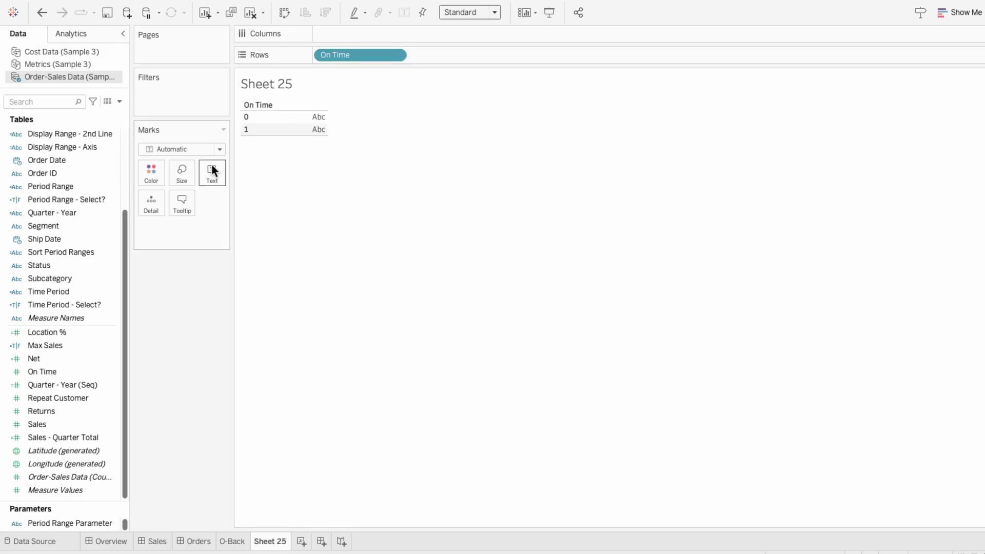
Add Order ID to Rows, keeping every order ID in the view.
{"action": "left_click", "coordinate": [39, 101]}
{"action": "type", "text": "order"}
{"action": "left_click_drag", "start_coordinate": [52, 150], "coordinate": [318, 59]}
{"action": "left_click", "coordinate": [463, 278]}
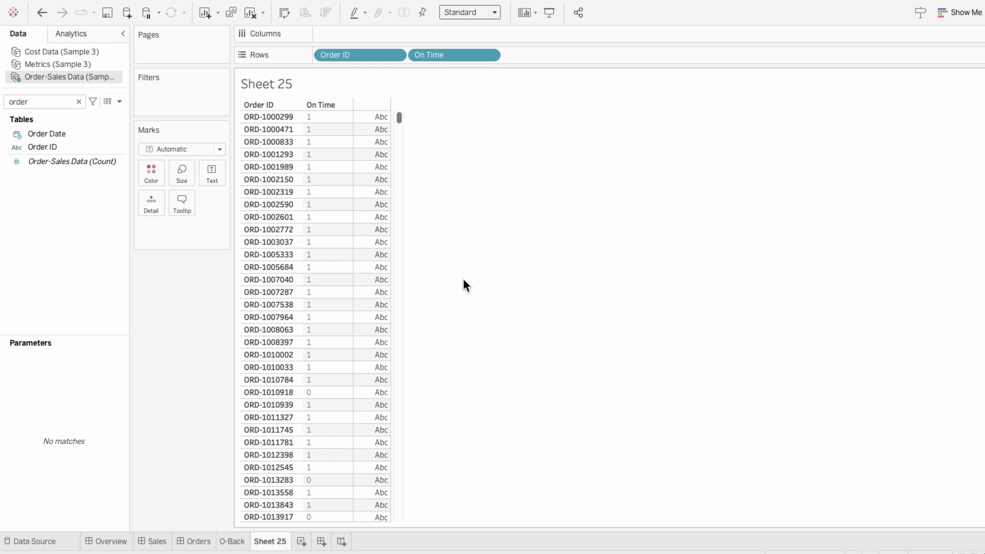
Clear the field search and remove Order ID and On Time, leaving the view empty.
{"action": "left_click", "coordinate": [78, 101]}
{"action": "scroll", "coordinate": [79, 218], "scroll_direction": "down", "scroll_amount": 4}
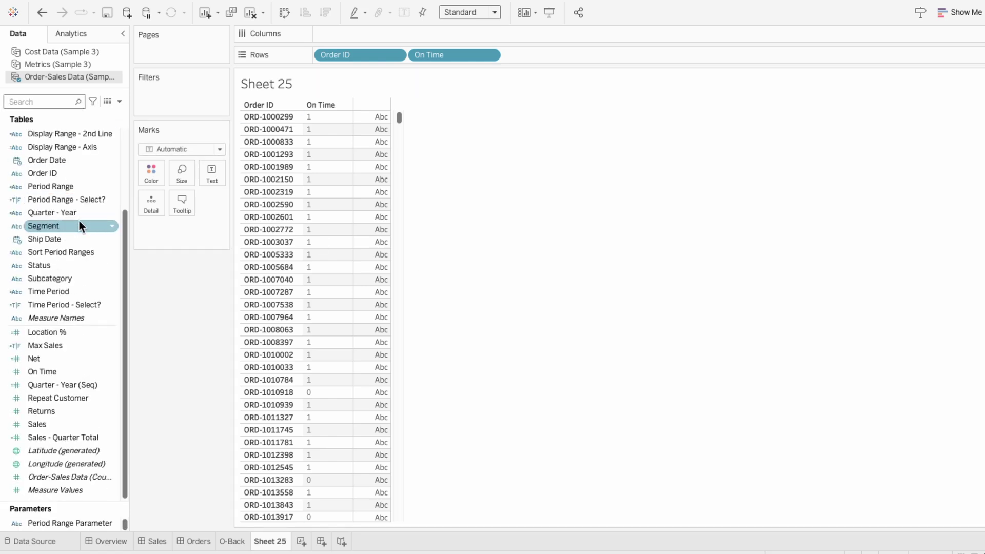
{"action": "left_click", "coordinate": [338, 54]}
{"action": "key", "text": "Delete"}
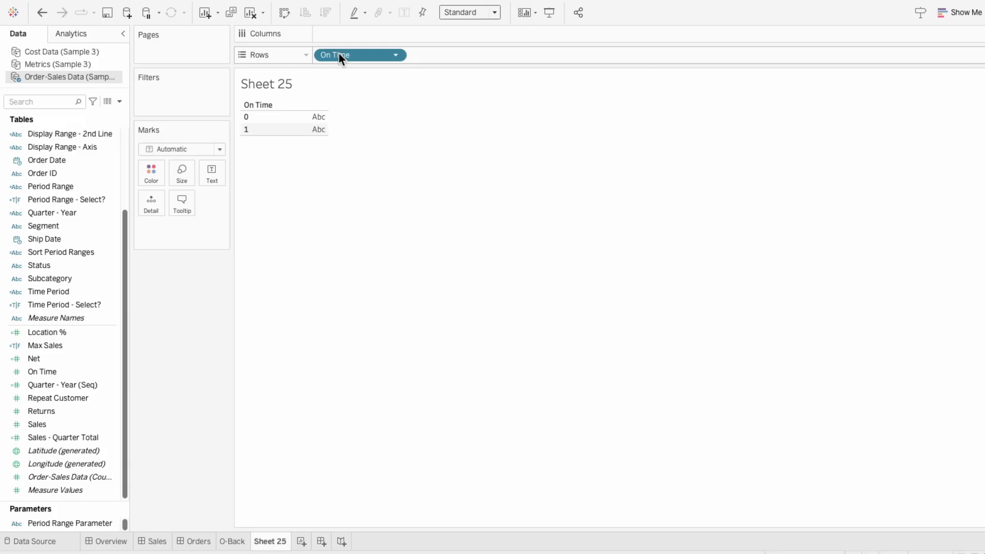
{"action": "left_click", "coordinate": [339, 53]}
{"action": "key", "text": "Delete"}
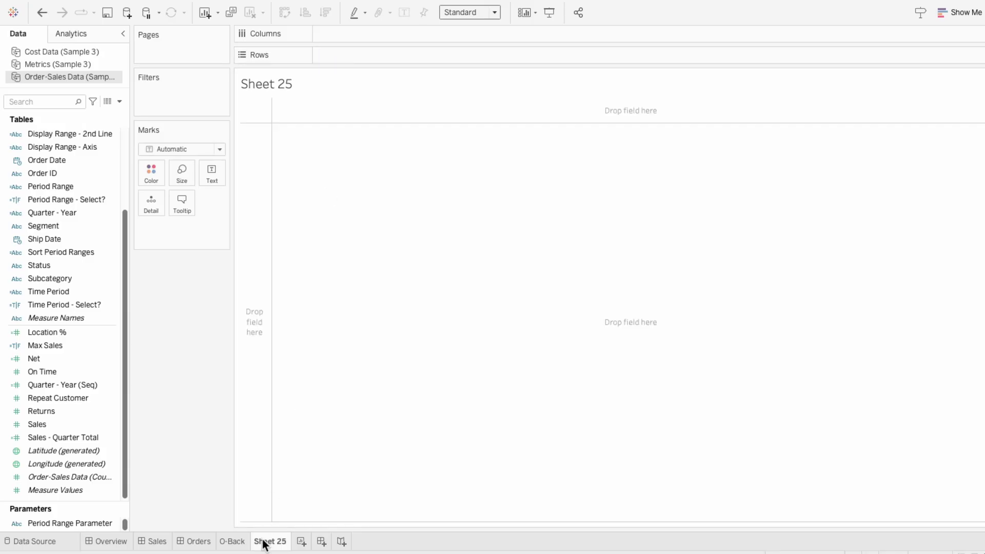
Add Measure Values to the Marks card with an inline count([On Time])-sum([On Time]) calculation.
{"action": "left_click_drag", "start_coordinate": [71, 490], "coordinate": [177, 233]}
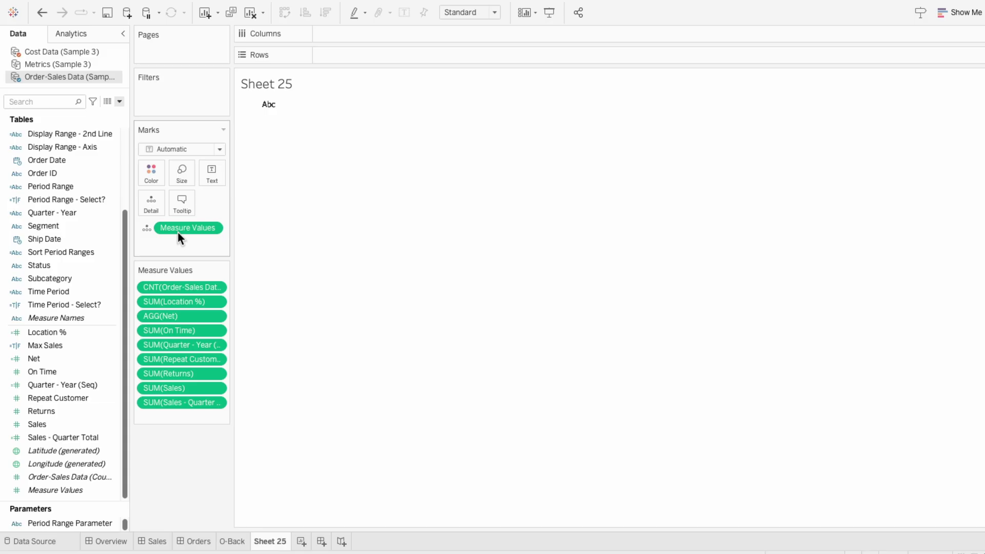
{"action": "double_click", "coordinate": [158, 415]}
{"action": "type", "text": "count(on t"}
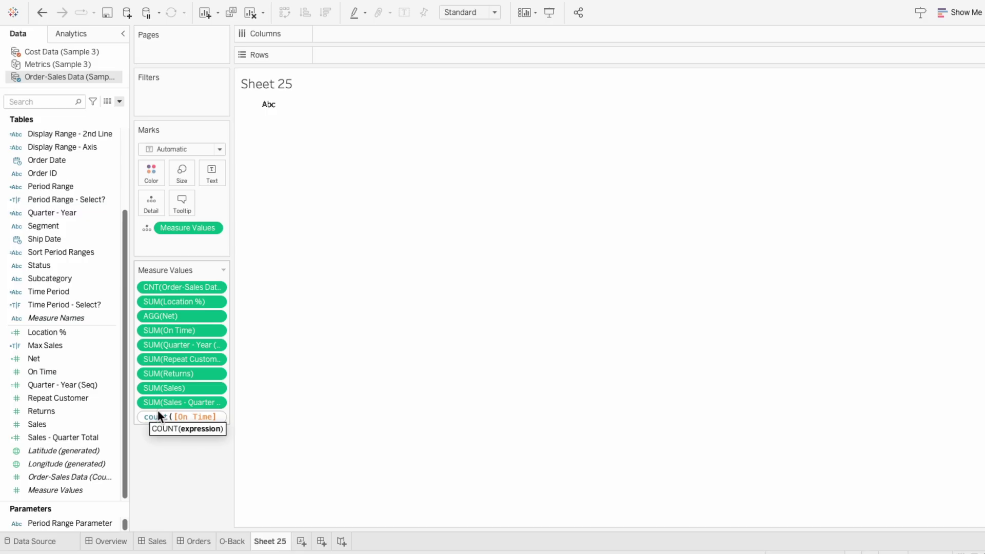
{"action": "key", "text": "Return"}
{"action": "type", "text": ")-sum"}
{"action": "key", "text": "Return"}
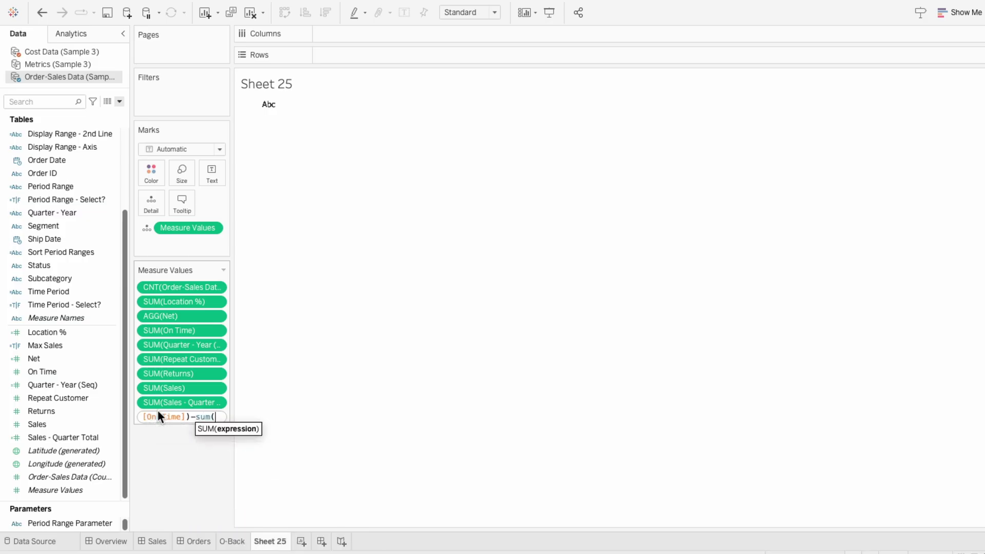
{"action": "type", "text": "on t"}
{"action": "key", "text": "Return"}
{"action": "type", "text": ")"}
{"action": "key", "text": "Return"}
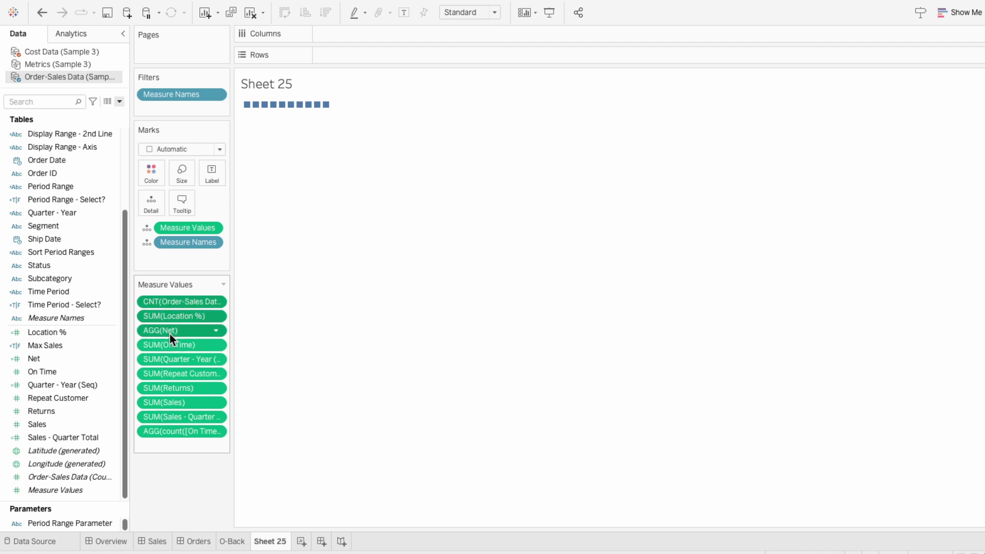
Delete all measures except SUM(On Time) and the late-order calculation.
{"action": "key", "text": "Delete"}
{"action": "left_click", "coordinate": [170, 319]}
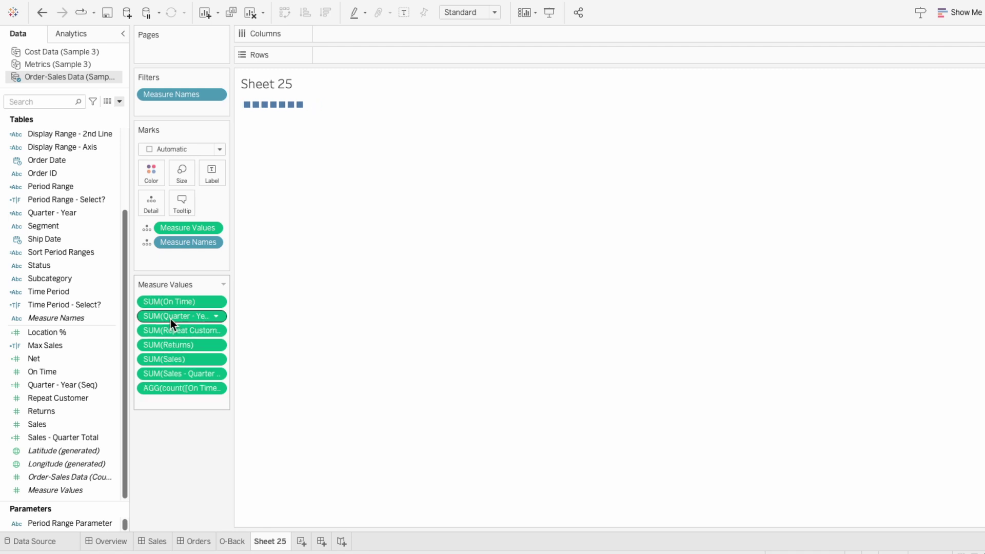
{"action": "left_click", "coordinate": [162, 374], "text": "shift"}
{"action": "key", "text": "Delete"}
Make the marks a Pie with Measure Values on Angle and Measure Names on Color.
{"action": "left_click", "coordinate": [187, 149]}
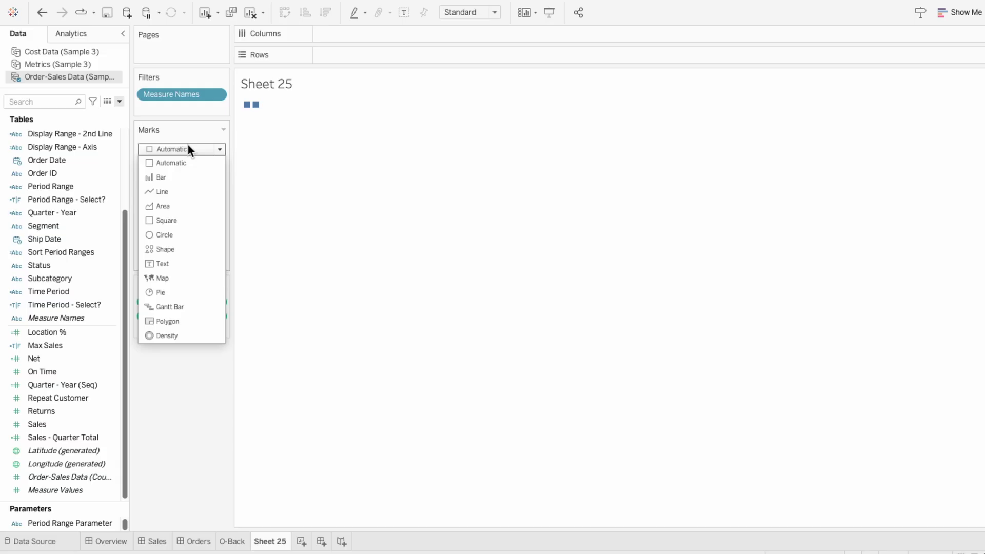
{"action": "left_click", "coordinate": [184, 292]}
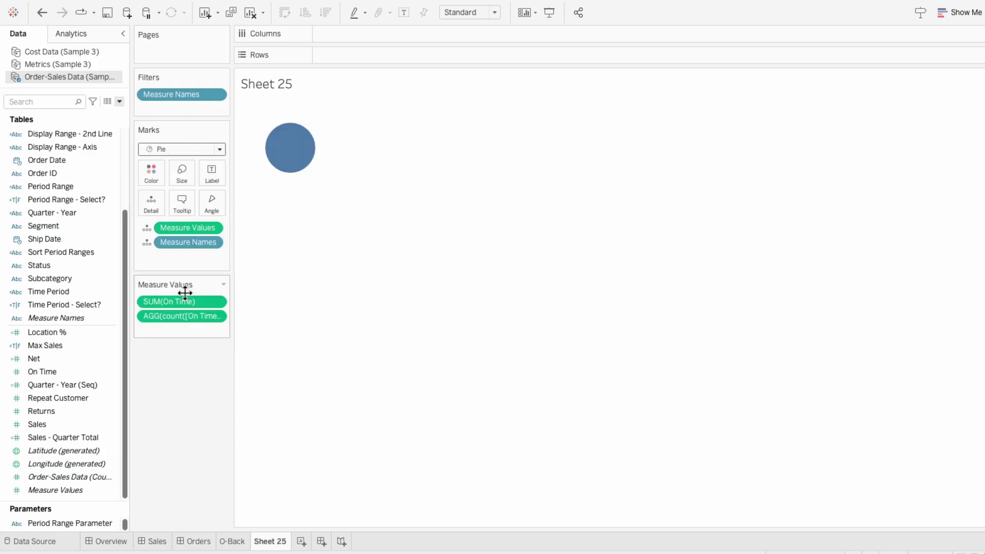
{"action": "left_click", "coordinate": [147, 228]}
{"action": "left_click", "coordinate": [158, 303]}
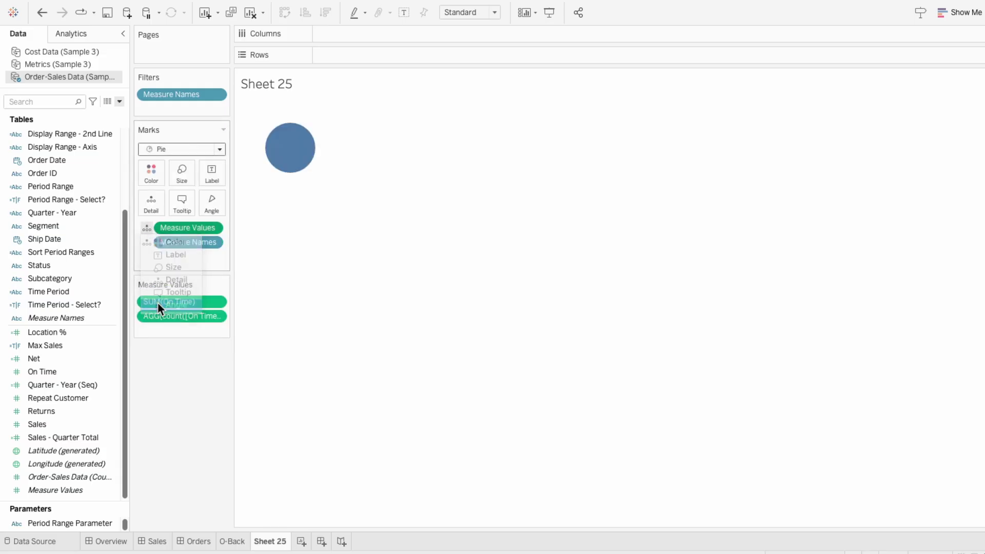
{"action": "left_click", "coordinate": [145, 240]}
{"action": "left_click", "coordinate": [155, 255]}
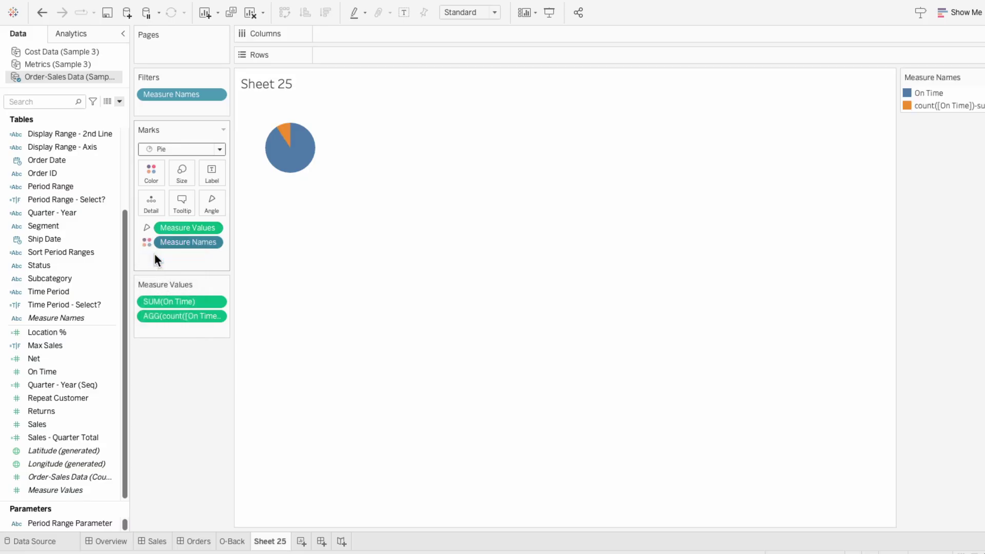
{"action": "mouse_move", "coordinate": [296, 163]}
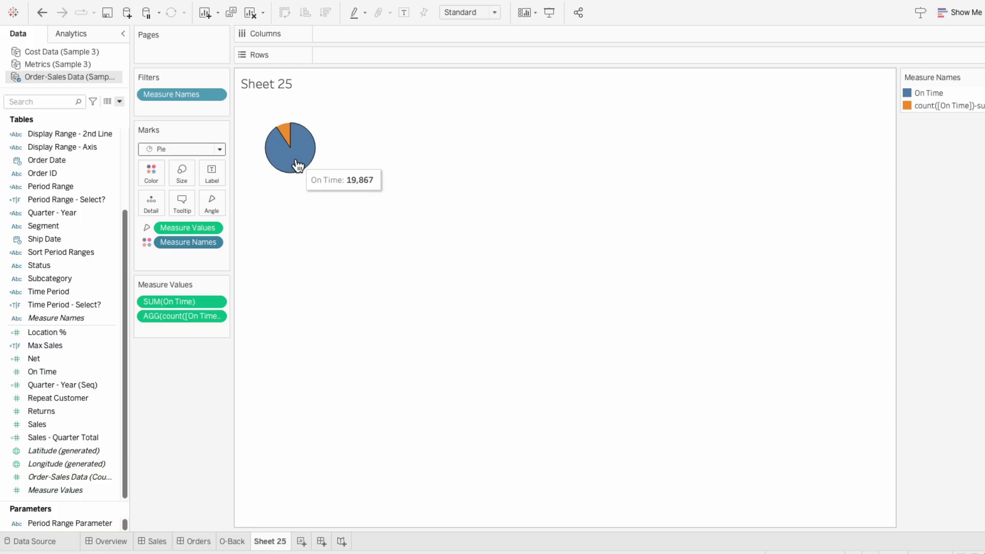
{"action": "mouse_move", "coordinate": [288, 145]}
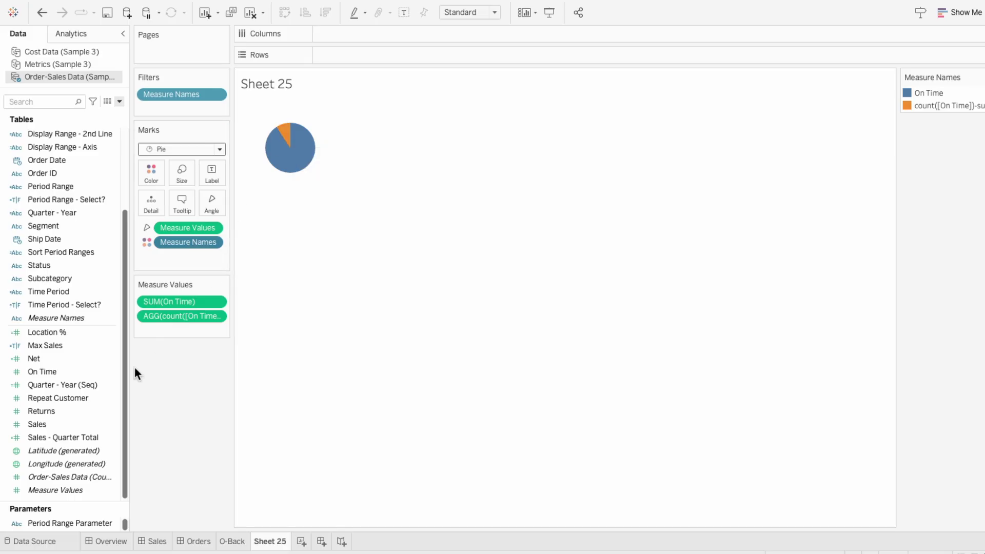
Add generated Latitude and Longitude to turn the view into a world map.
{"action": "double_click", "coordinate": [72, 454]}
{"action": "left_click", "coordinate": [67, 464]}
{"action": "double_click", "coordinate": [66, 463]}
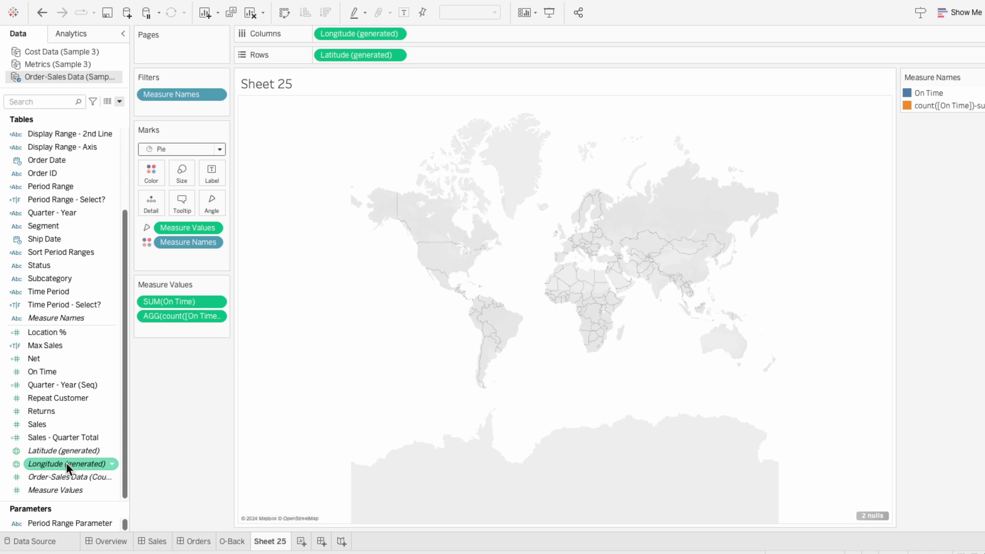
Create a calculated field named MAKEPOINT with the formula MAKEPOINT(0,0).
{"action": "left_click", "coordinate": [119, 101]}
{"action": "left_click", "coordinate": [116, 112]}
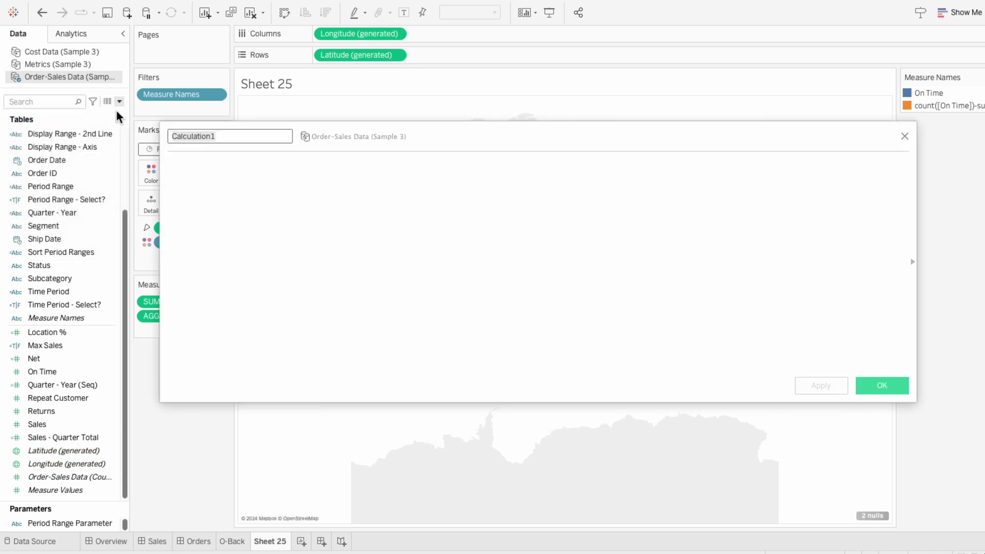
{"action": "type", "text": "MAKEPOINT"}
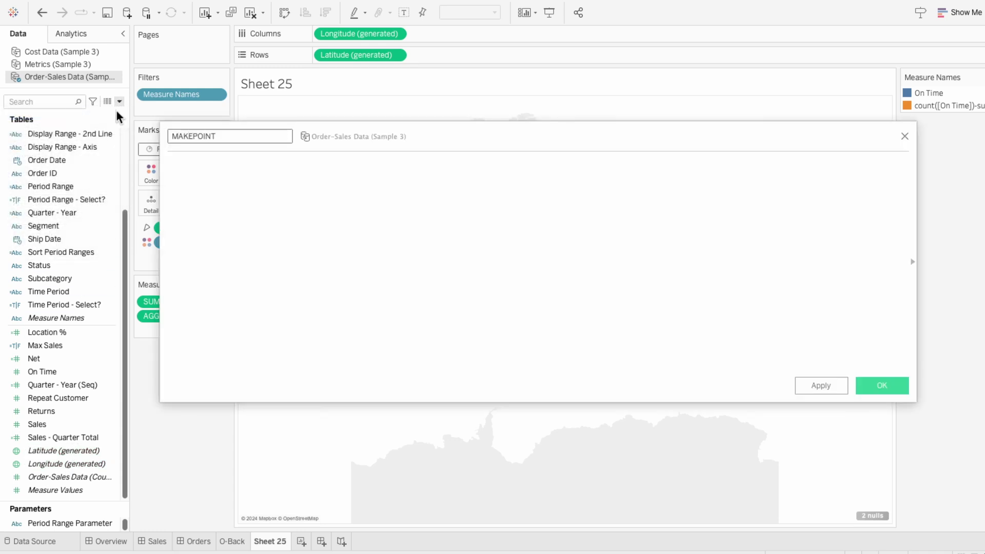
{"action": "key", "text": "Tab"}
{"action": "type", "text": "MAKEPOINT(0,0)"}
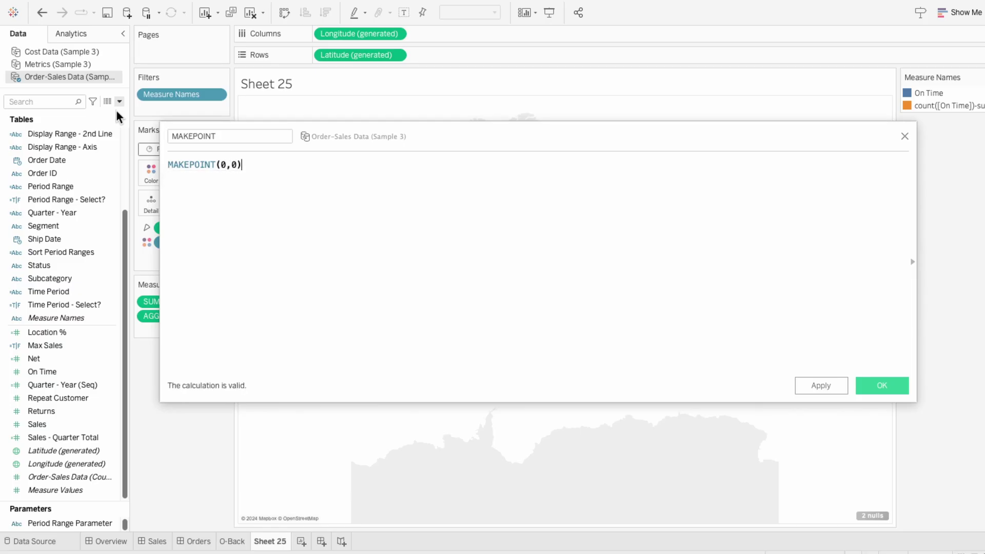
{"action": "left_click", "coordinate": [878, 388]}
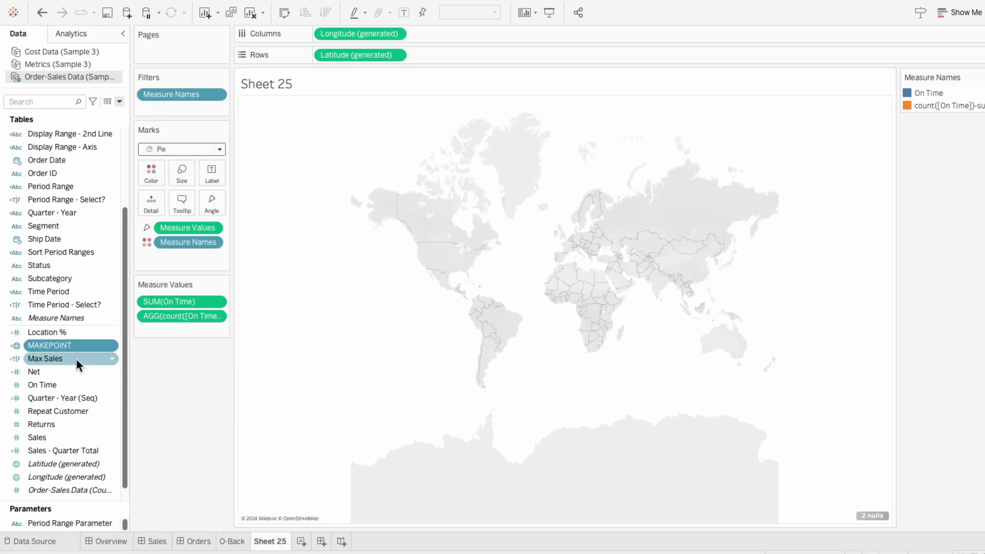
Drop MAKEPOINT onto the map four times, stacking layers MAKEPOINT through MAKEPOINT (4).
{"action": "left_click_drag", "start_coordinate": [52, 345], "coordinate": [186, 264]}
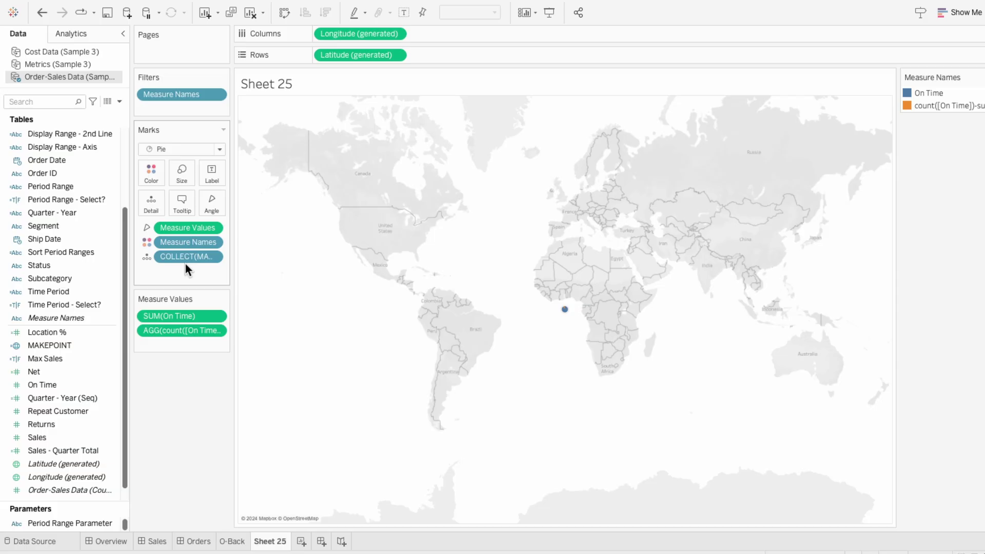
{"action": "left_click_drag", "start_coordinate": [57, 345], "coordinate": [349, 132]}
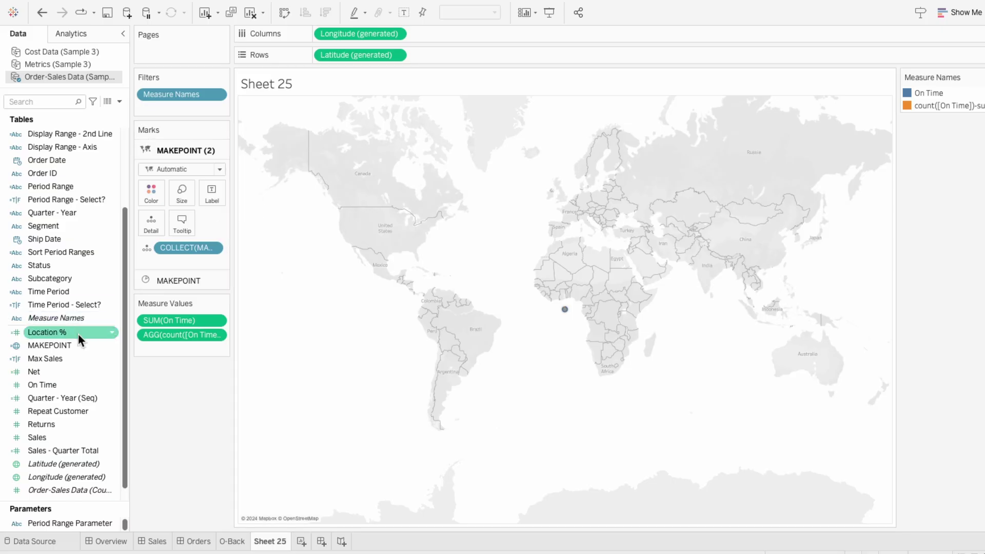
{"action": "left_click_drag", "start_coordinate": [70, 344], "coordinate": [355, 122]}
{"action": "left_click_drag", "start_coordinate": [92, 343], "coordinate": [364, 131]}
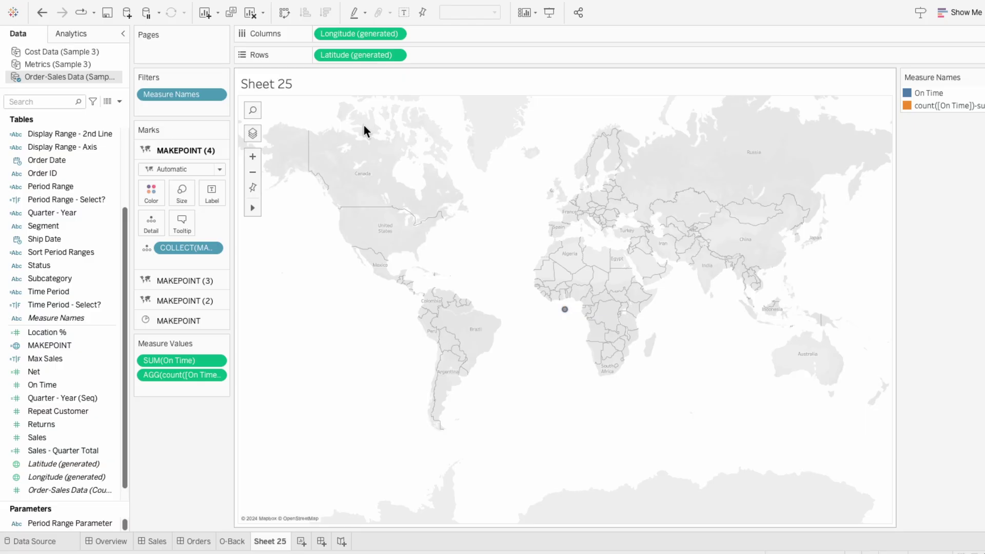
Remove the Latitude and Longitude pills from Rows and Columns.
{"action": "left_click", "coordinate": [344, 55]}
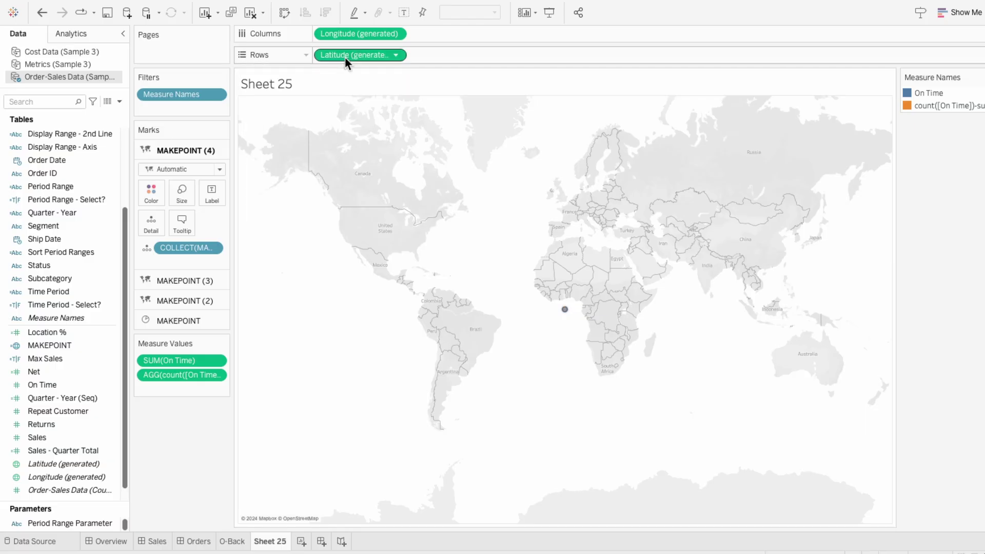
{"action": "key", "text": "Delete"}
{"action": "left_click", "coordinate": [339, 33]}
{"action": "key", "text": "Delete"}
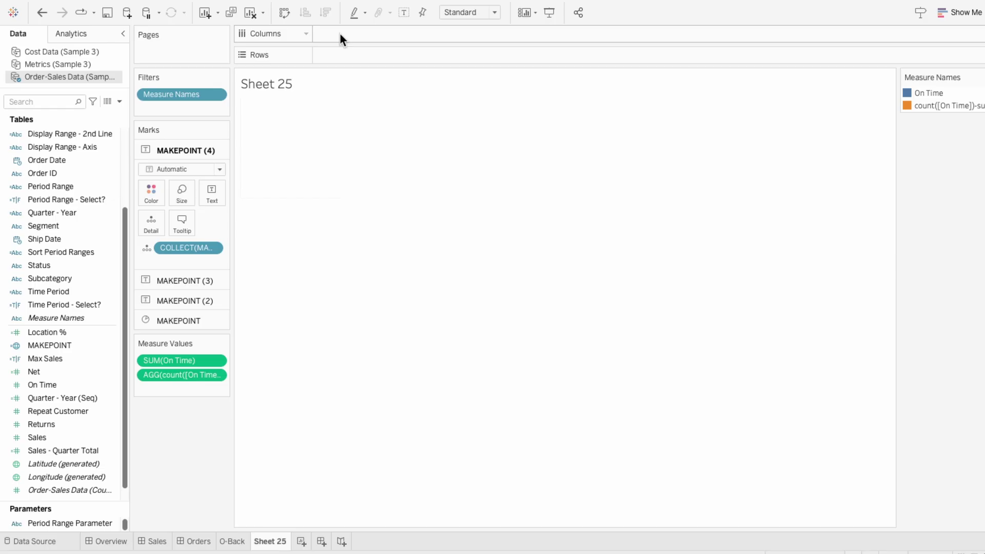
Make MAKEPOINT (2) a pie with Measure Values on Angle and Measure Names on Color.
{"action": "left_click", "coordinate": [186, 318]}
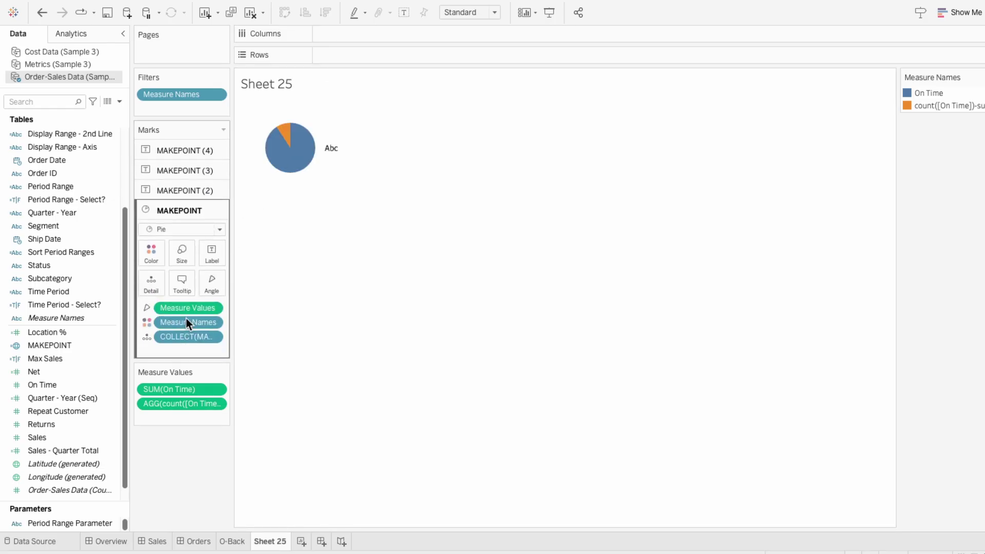
{"action": "left_click", "coordinate": [185, 190]}
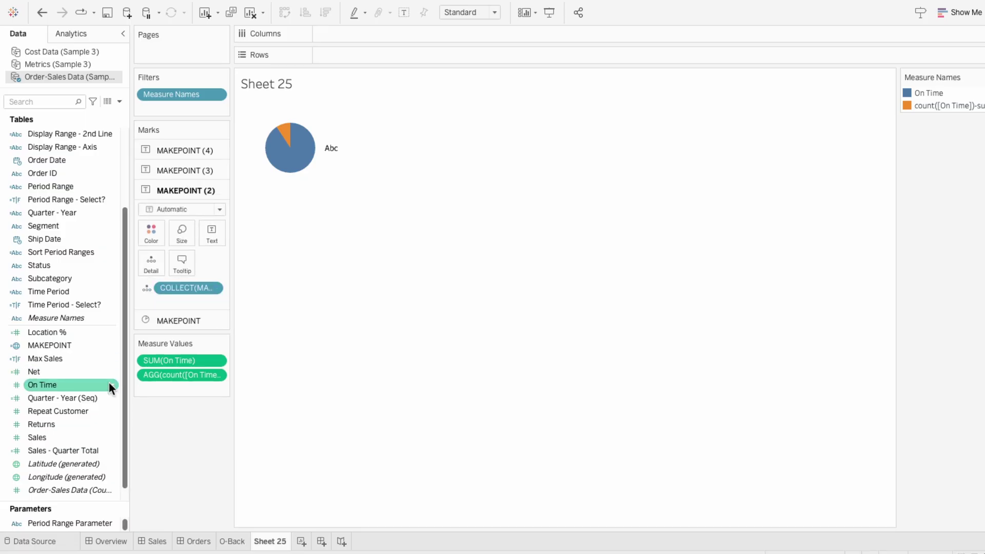
{"action": "scroll", "coordinate": [99, 407], "scroll_direction": "down", "scroll_amount": 1}
{"action": "left_click_drag", "start_coordinate": [84, 491], "coordinate": [197, 300]}
{"action": "left_click", "coordinate": [168, 209]}
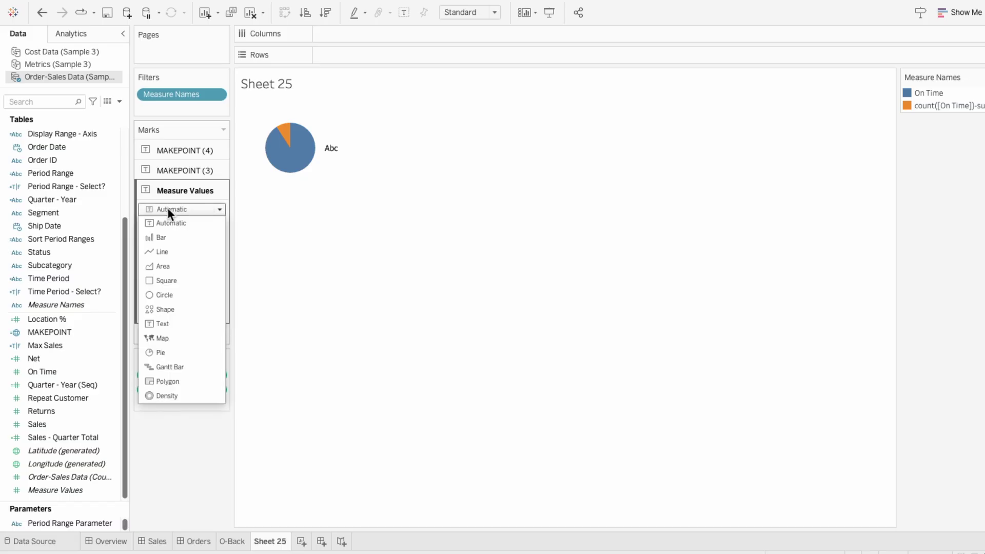
{"action": "left_click", "coordinate": [171, 349]}
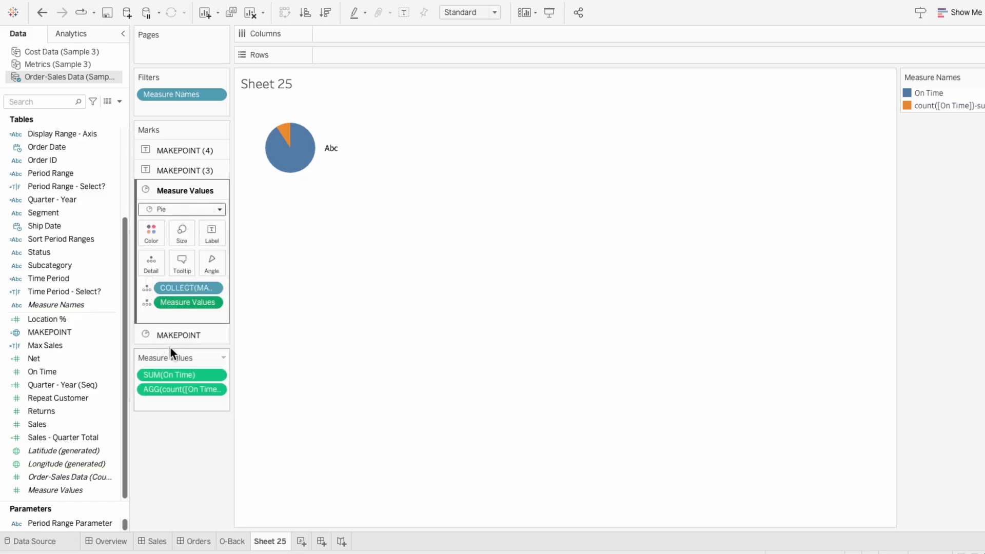
{"action": "left_click", "coordinate": [147, 303]}
{"action": "left_click", "coordinate": [164, 379]}
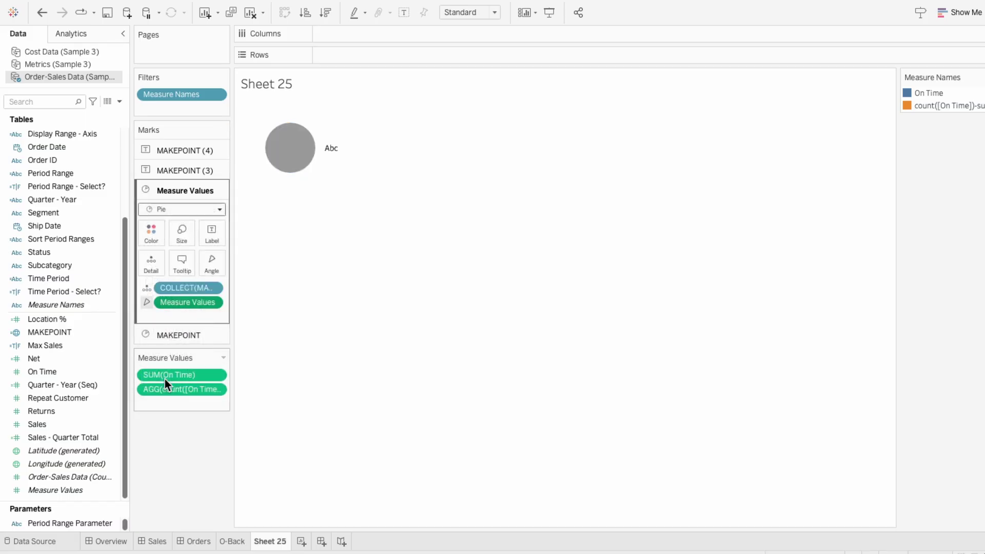
{"action": "left_click_drag", "start_coordinate": [76, 304], "coordinate": [187, 310]}
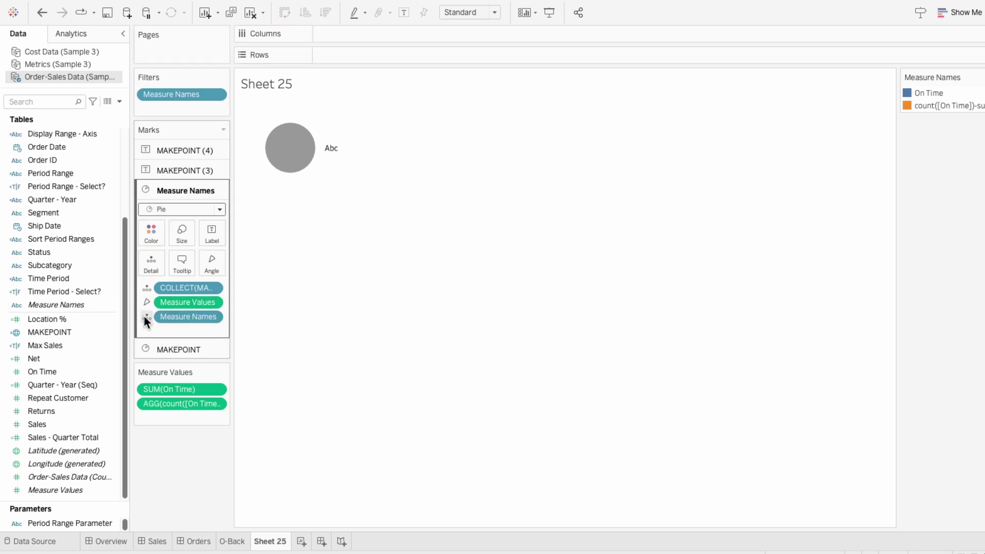
{"action": "left_click", "coordinate": [147, 317]}
{"action": "left_click", "coordinate": [154, 328]}
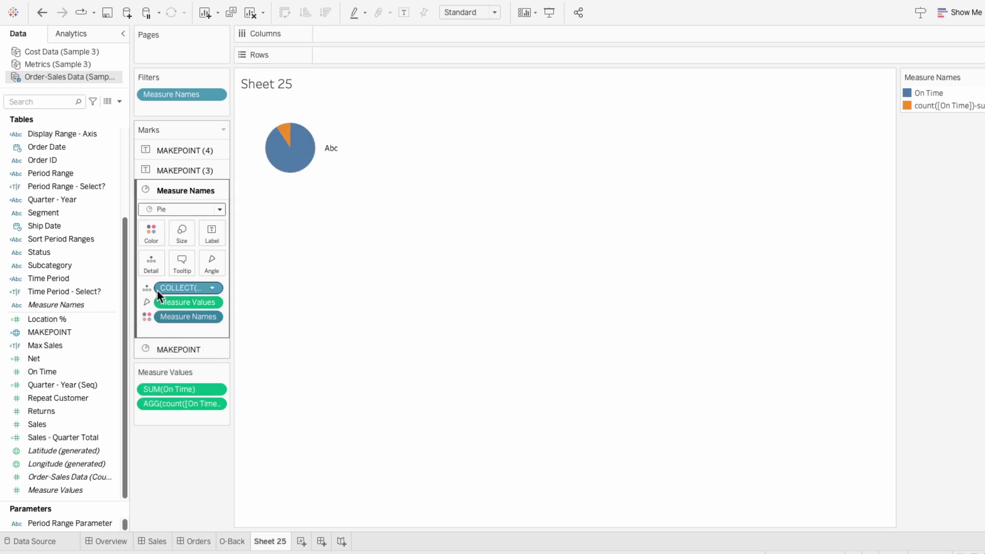
Make MAKEPOINT (3) a pie with Measure Values on Angle and Measure Names on Color.
{"action": "left_click", "coordinate": [172, 168]}
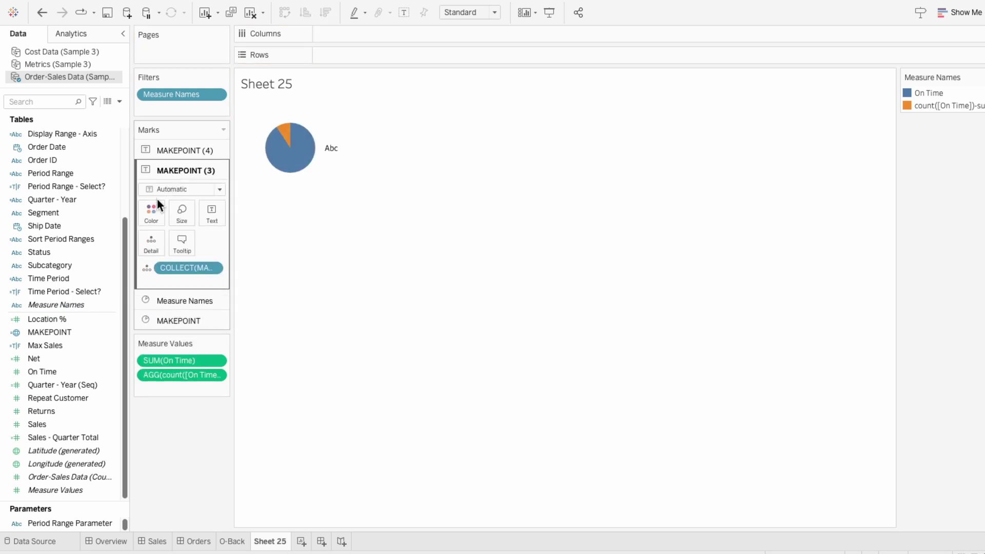
{"action": "left_click_drag", "start_coordinate": [75, 490], "coordinate": [180, 194]}
{"action": "left_click", "coordinate": [180, 193]}
{"action": "left_click", "coordinate": [179, 333]}
{"action": "left_click", "coordinate": [147, 282]}
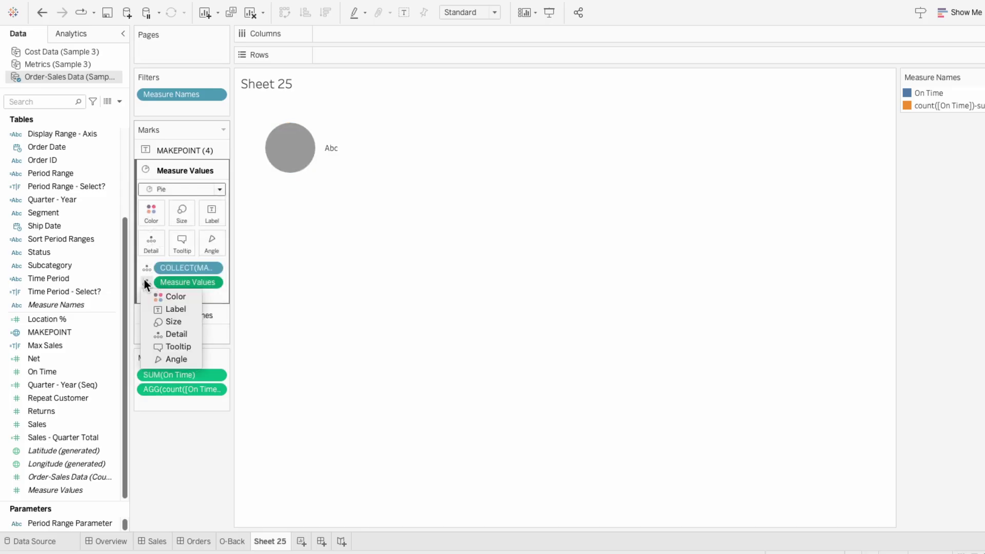
{"action": "left_click", "coordinate": [175, 358]}
{"action": "left_click", "coordinate": [69, 304]}
{"action": "left_click_drag", "start_coordinate": [69, 305], "coordinate": [159, 313]}
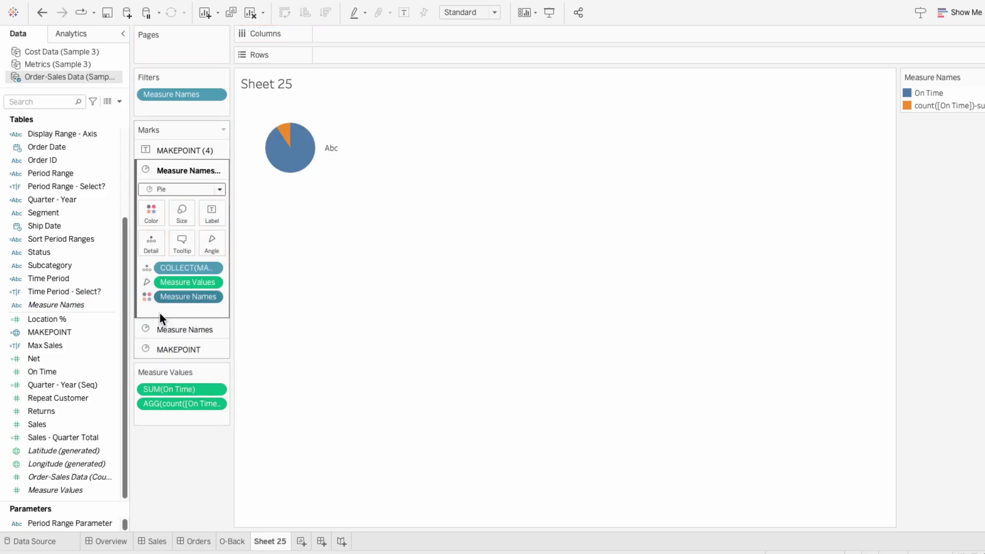
Set the MAKEPOINT (4) layer's mark type to Circle.
{"action": "left_click", "coordinate": [168, 151]}
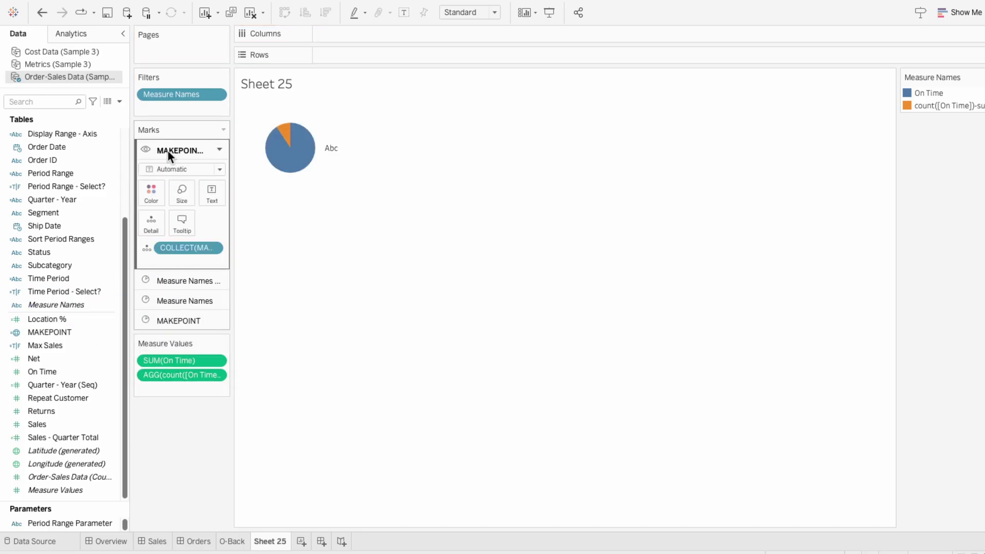
{"action": "left_click", "coordinate": [168, 162]}
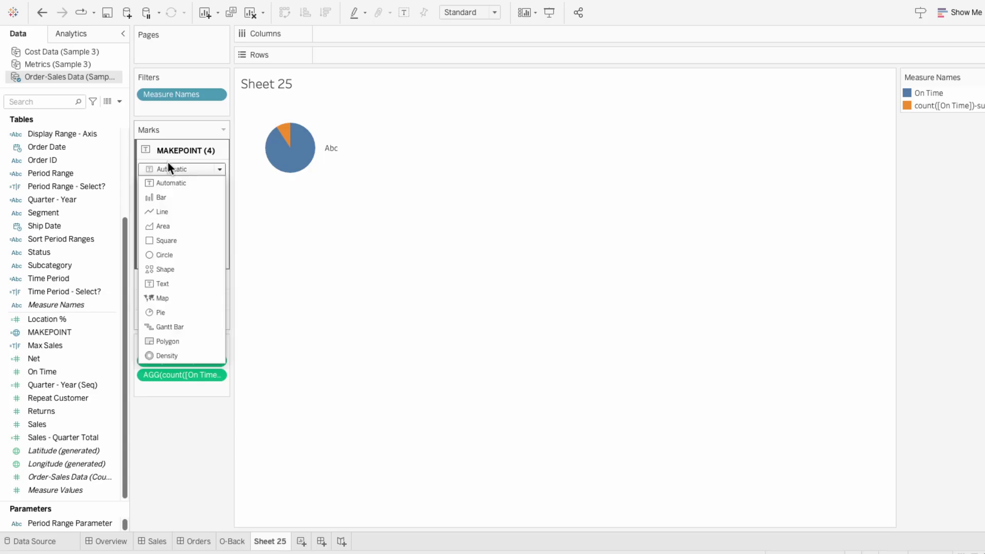
{"action": "left_click", "coordinate": [177, 256]}
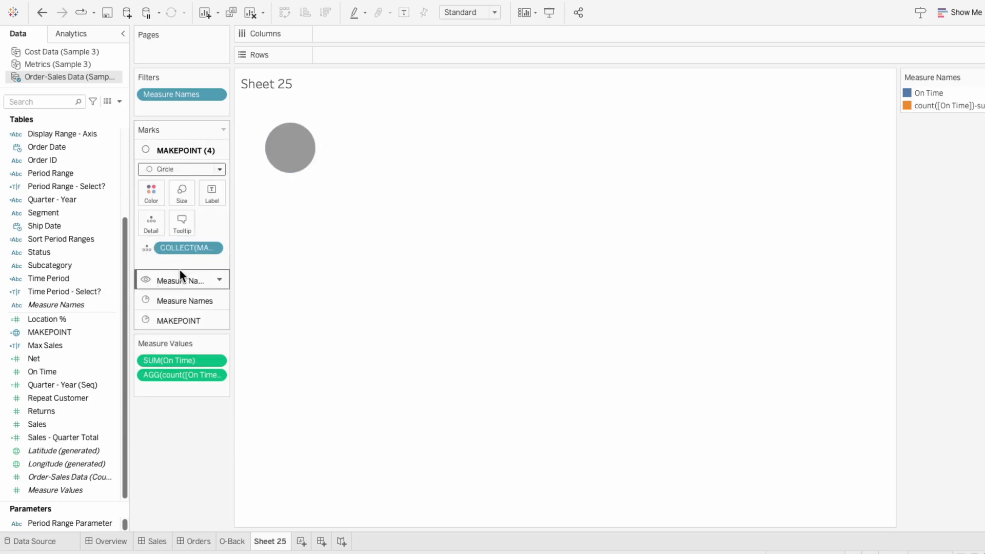
Enlarge the sizes of the three pie layers so they form rings around the circle.
{"action": "left_click", "coordinate": [180, 275]}
{"action": "left_click", "coordinate": [178, 214]}
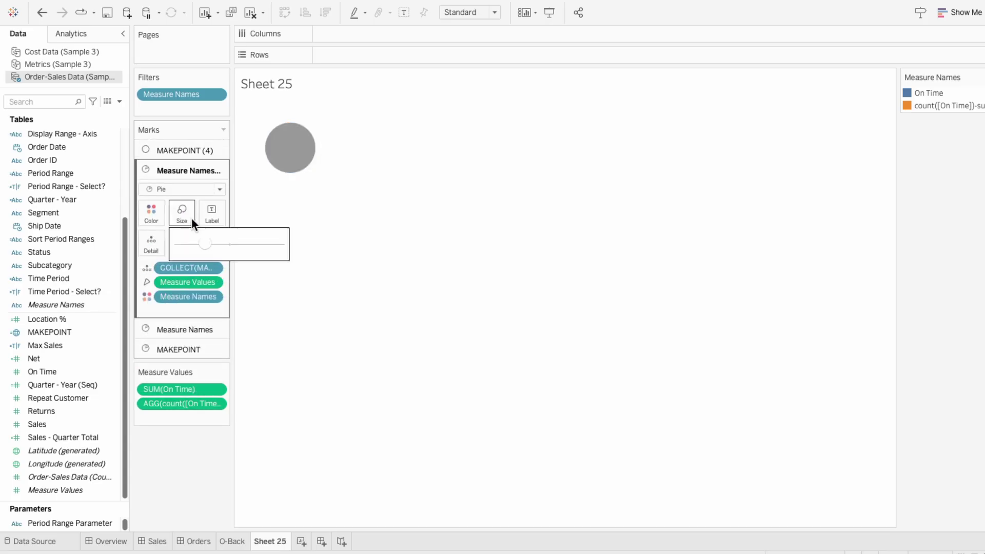
{"action": "left_click", "coordinate": [209, 241]}
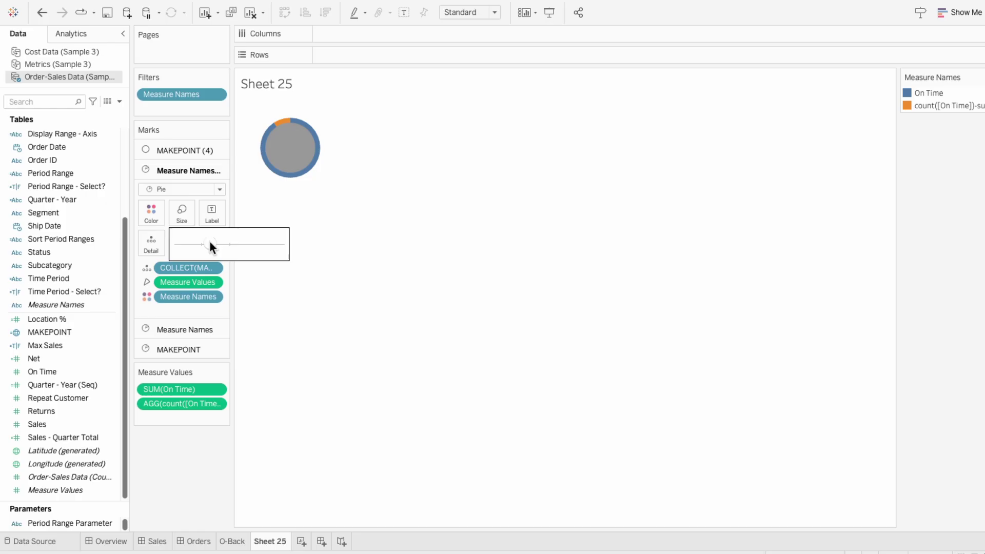
{"action": "left_click", "coordinate": [183, 330]}
{"action": "left_click", "coordinate": [182, 239]}
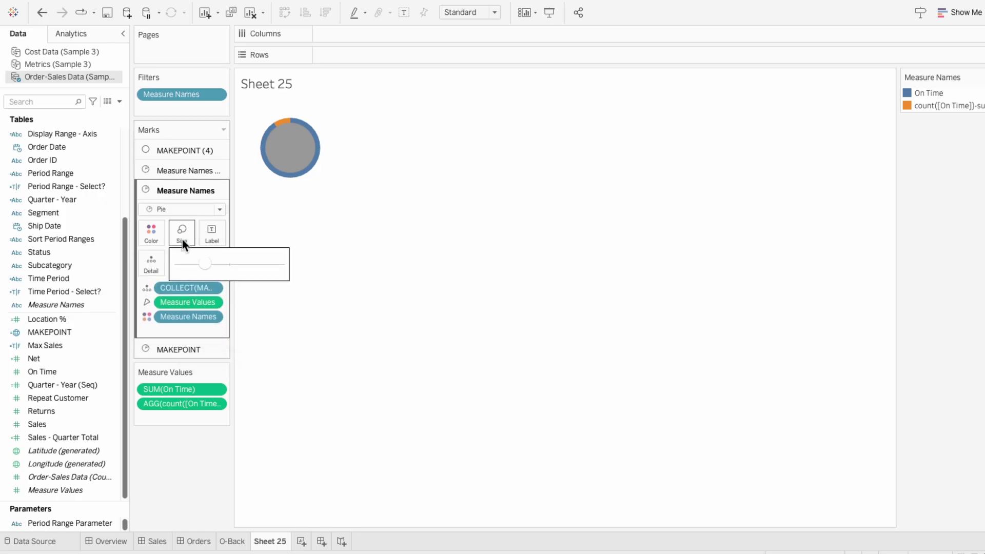
{"action": "left_click", "coordinate": [214, 263]}
{"action": "left_click", "coordinate": [177, 350]}
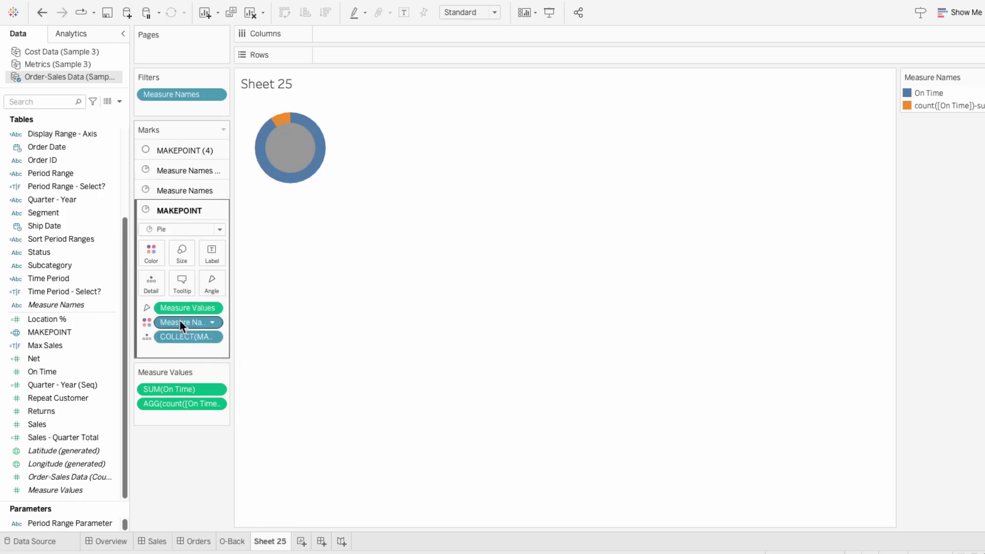
{"action": "left_click", "coordinate": [180, 252]}
{"action": "left_click", "coordinate": [223, 283]}
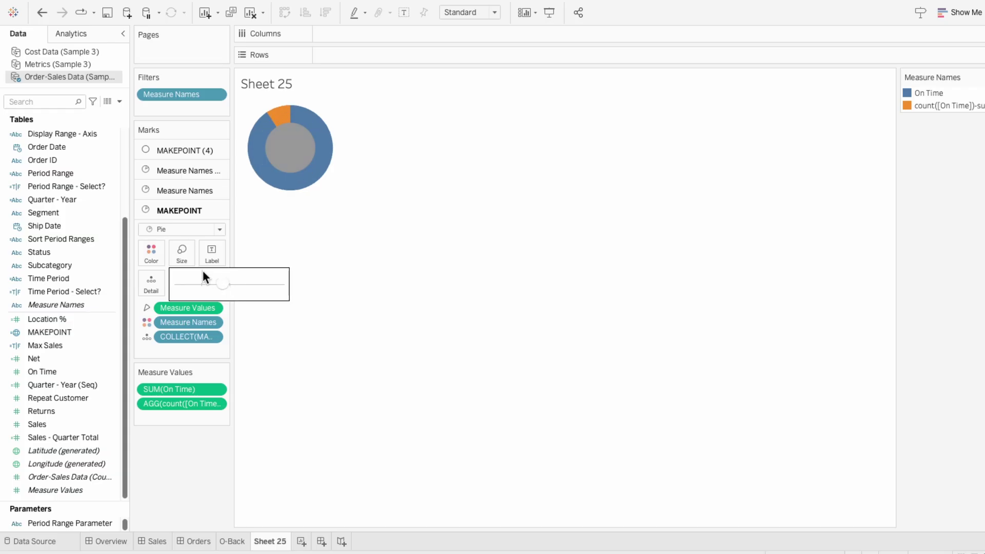
Fade the bottom pie's outer ring to 36% opacity.
{"action": "left_click", "coordinate": [155, 257]}
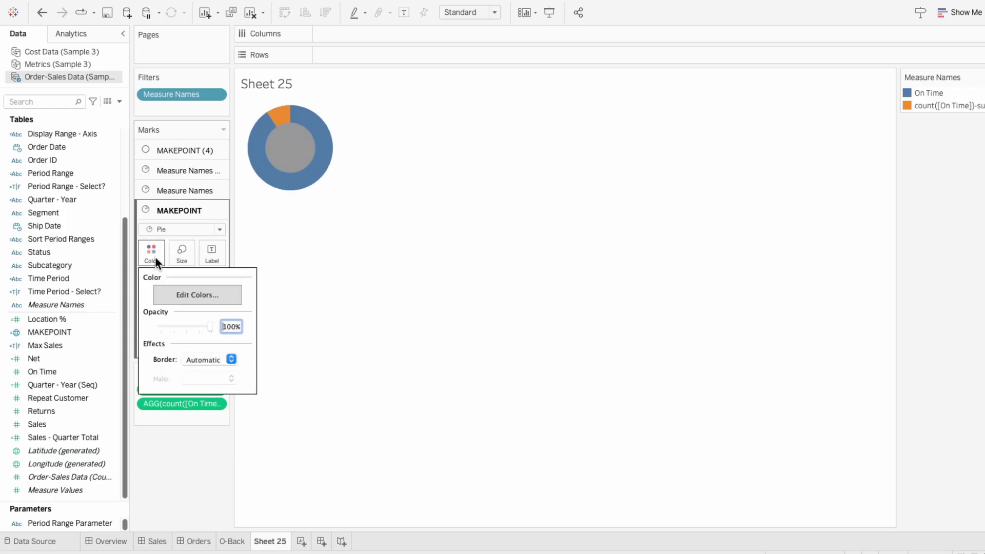
{"action": "left_click", "coordinate": [180, 324]}
{"action": "left_click_drag", "start_coordinate": [180, 324], "coordinate": [177, 325]}
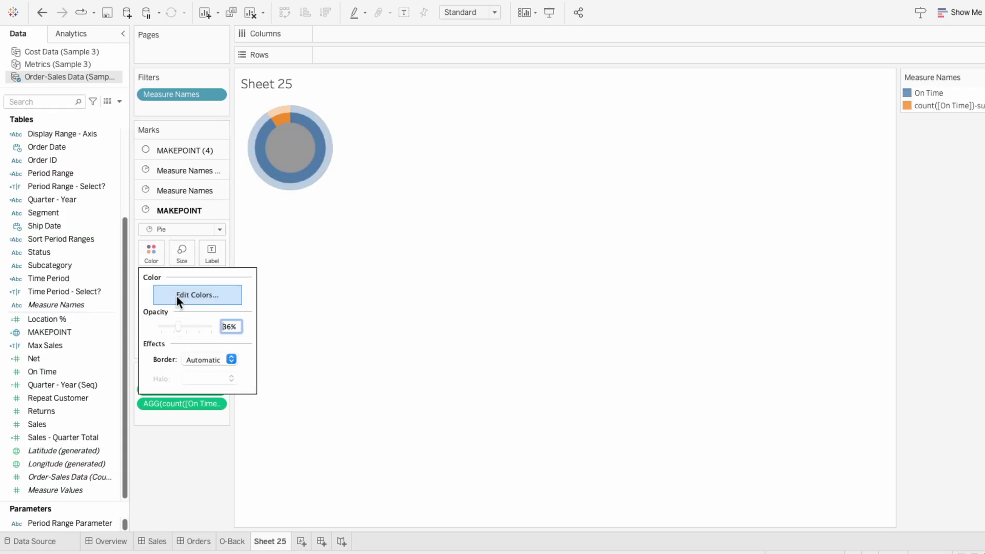
Fade the Measure Names pie ring to 45% opacity and close the colour popup.
{"action": "left_click", "coordinate": [168, 187]}
{"action": "left_click", "coordinate": [153, 231]}
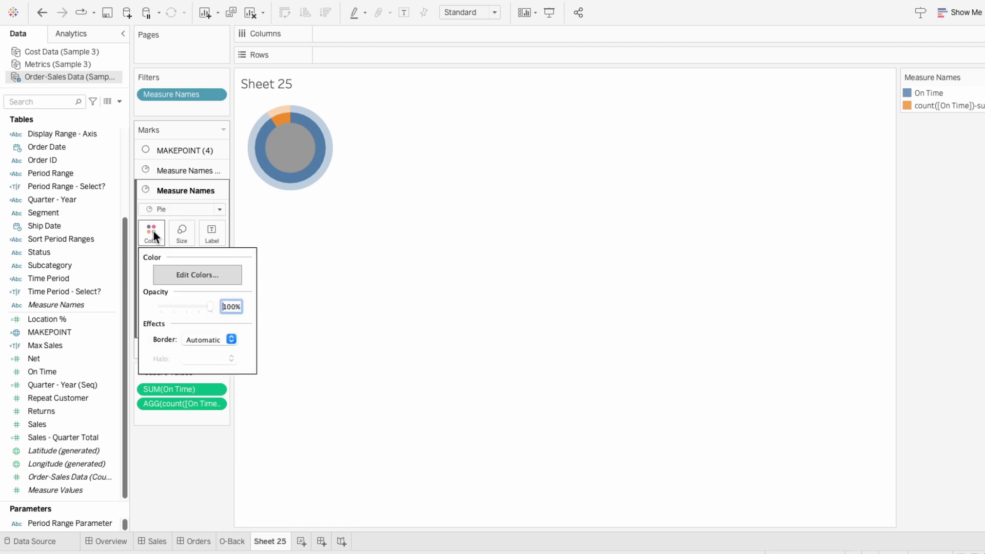
{"action": "left_click_drag", "start_coordinate": [190, 305], "coordinate": [180, 303]}
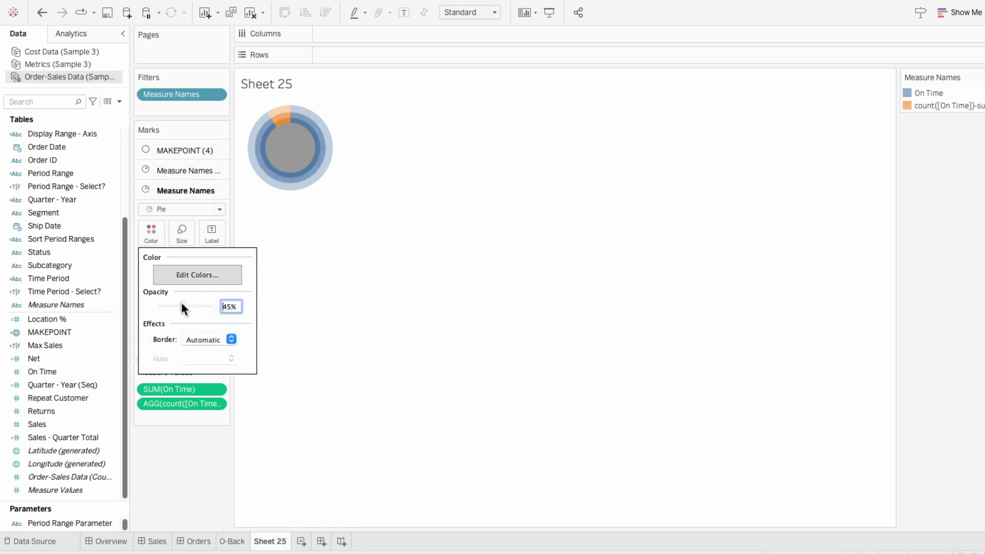
{"action": "left_click", "coordinate": [285, 316]}
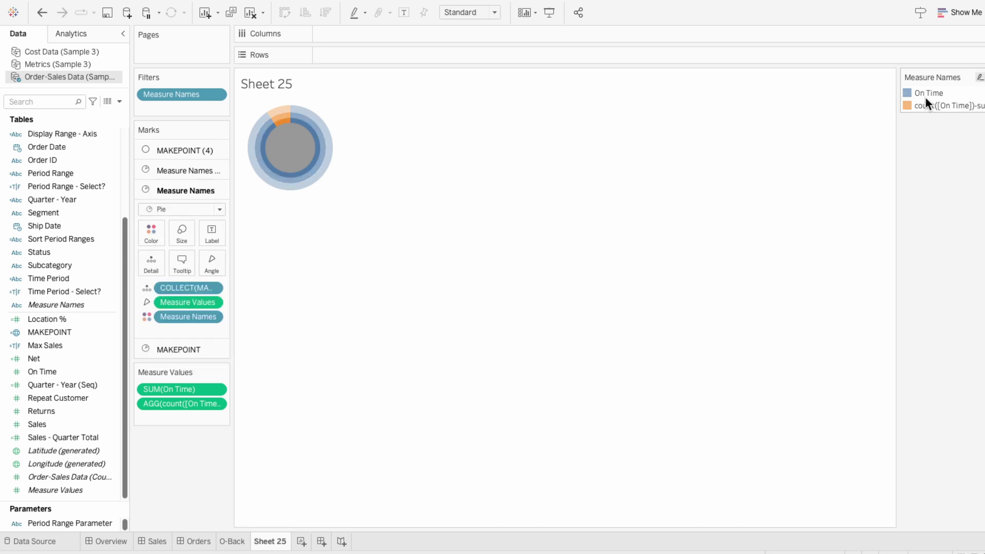
In Edit Colors, make the count-minus-sum late-orders item grey and On Time green.
{"action": "left_click", "coordinate": [980, 78]}
{"action": "left_click", "coordinate": [969, 91]}
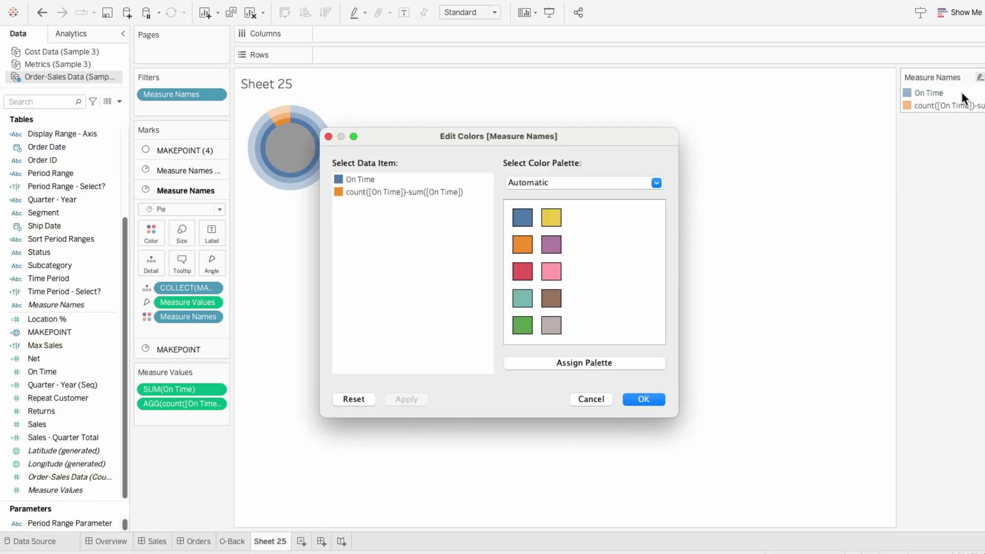
{"action": "left_click", "coordinate": [337, 194]}
{"action": "left_click", "coordinate": [551, 326]}
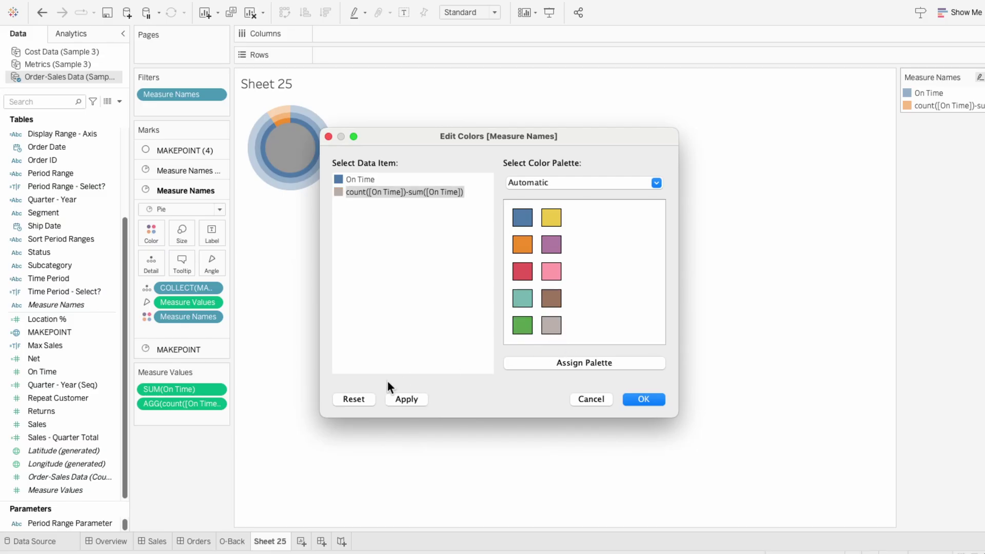
{"action": "left_click", "coordinate": [407, 398]}
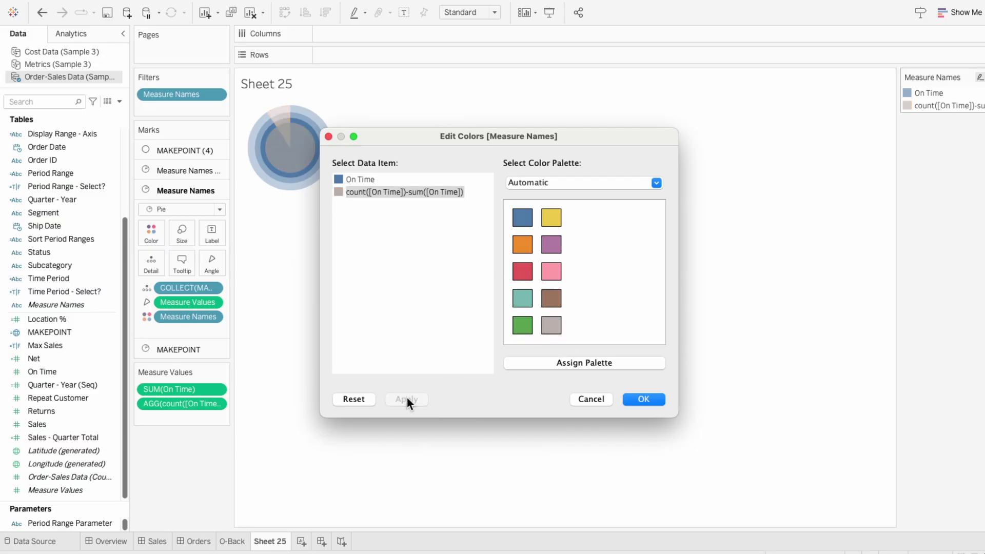
{"action": "left_click", "coordinate": [352, 180]}
{"action": "left_click", "coordinate": [533, 331]}
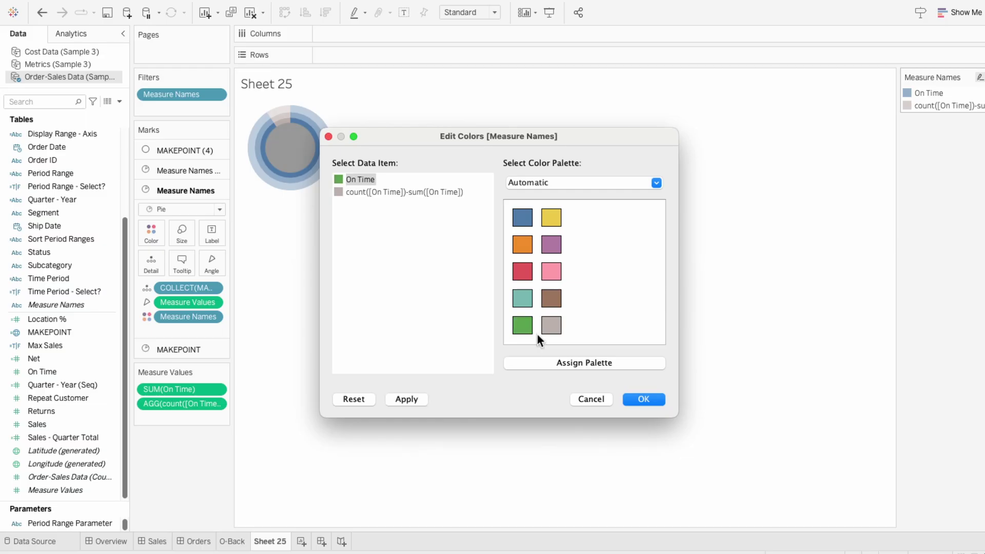
{"action": "left_click", "coordinate": [634, 402]}
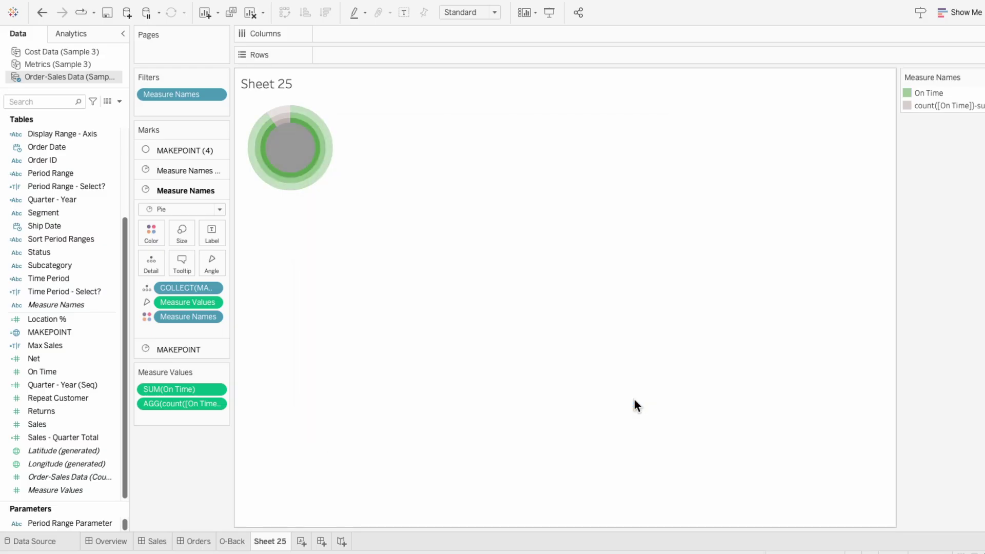
Change the MAKEPOINT (4) centre circle's colour to white.
{"action": "left_click", "coordinate": [173, 154]}
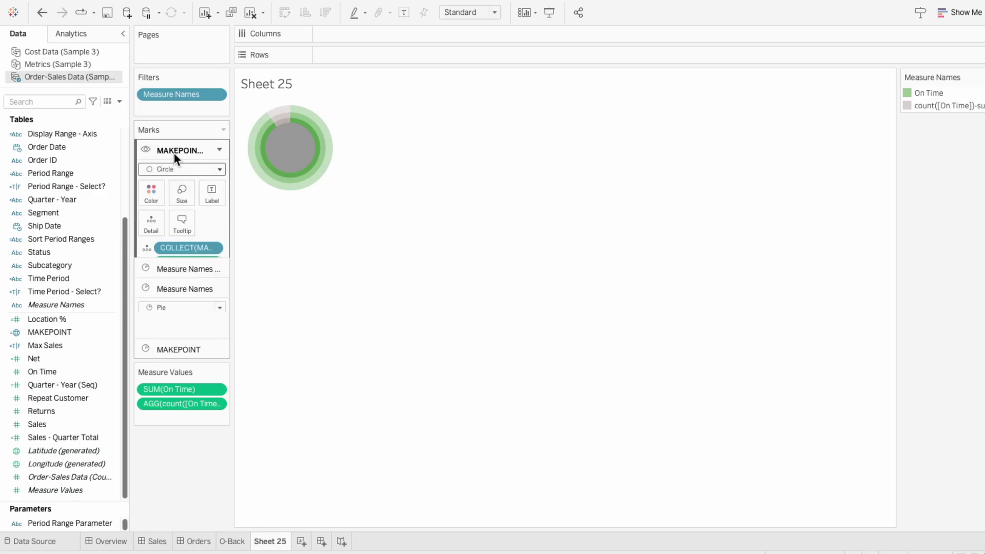
{"action": "left_click", "coordinate": [154, 189]}
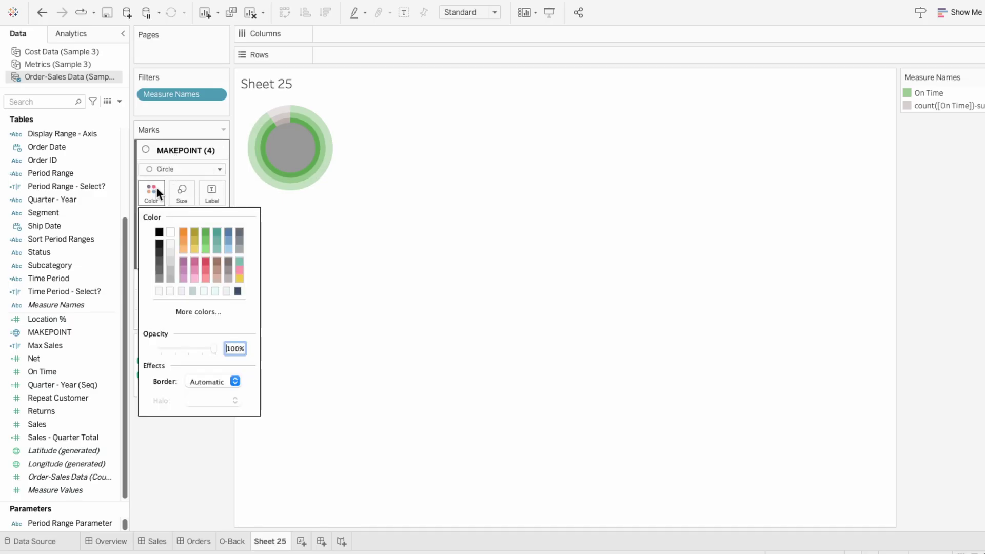
{"action": "left_click", "coordinate": [171, 235]}
{"action": "left_click", "coordinate": [301, 260]}
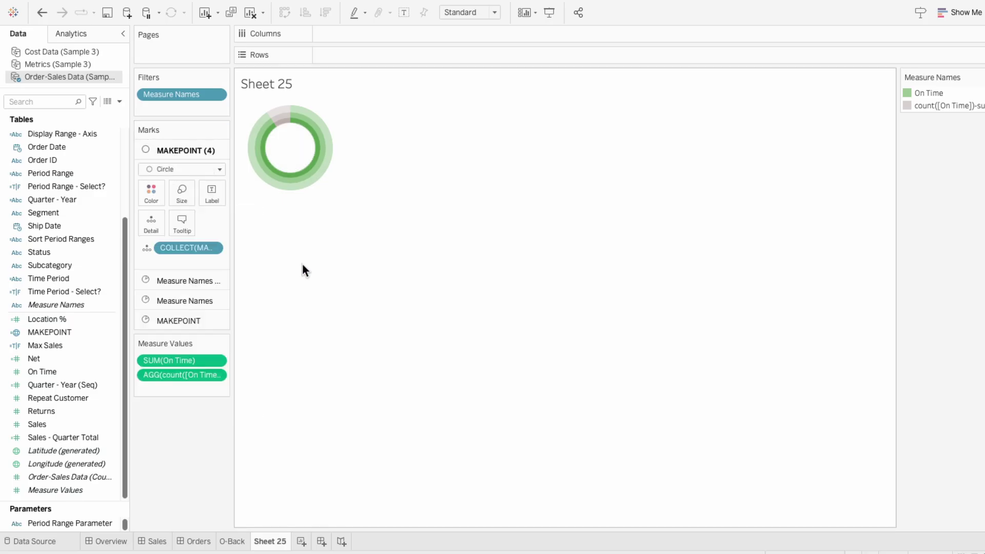
Add sum([On Time])/count([On Time]) as a Label on the centre layer, showing 0.9072.
{"action": "double_click", "coordinate": [189, 262]}
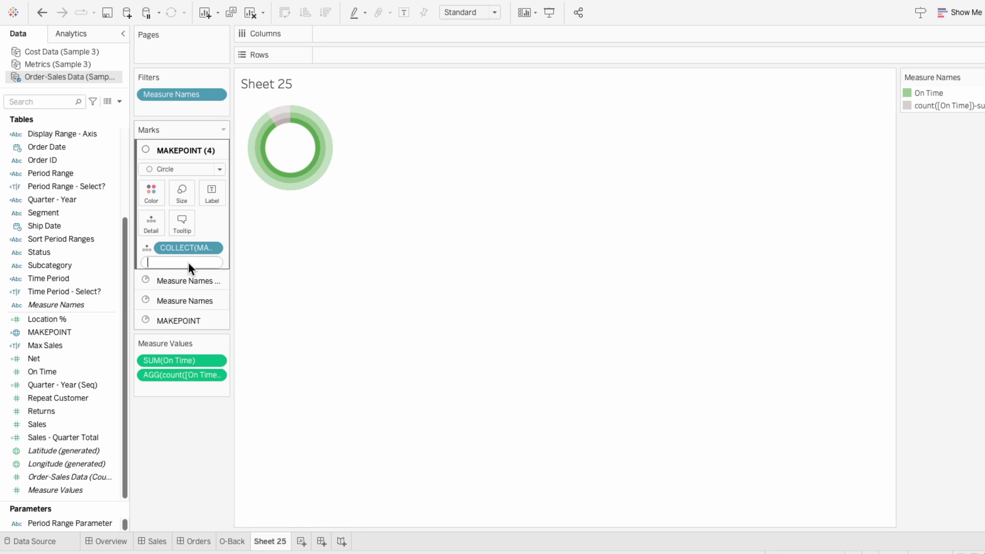
{"action": "type", "text": "sum(on t"}
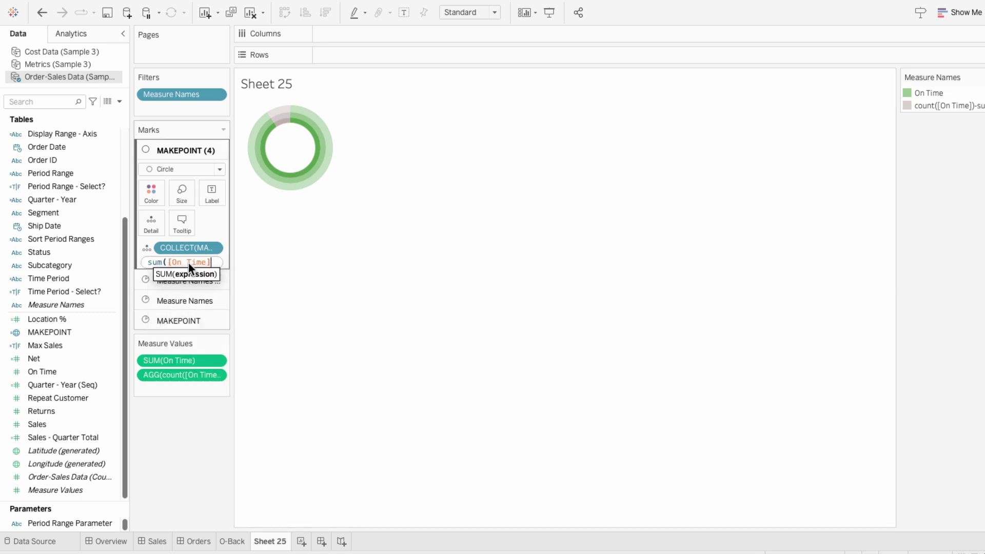
{"action": "key", "text": "Return"}
{"action": "type", "text": ")/count"}
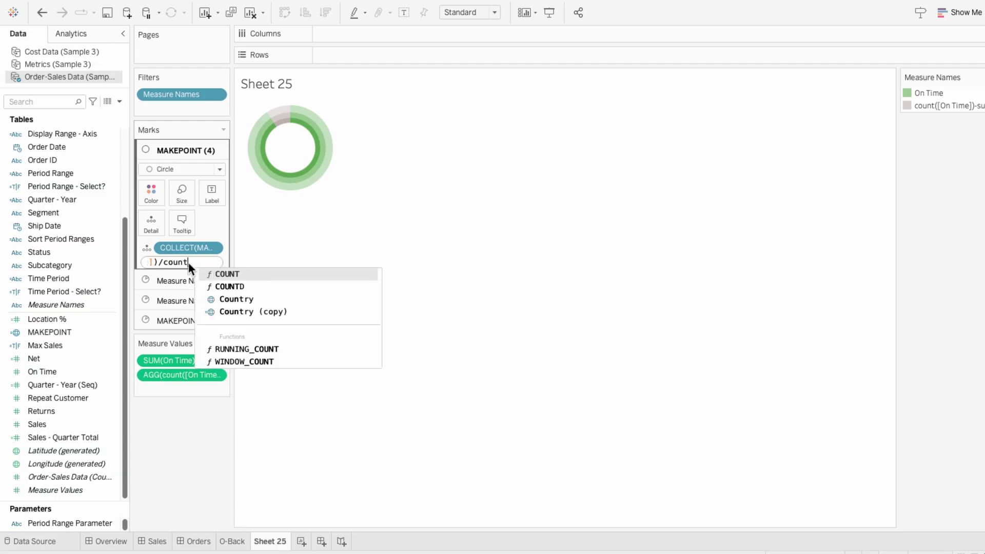
{"action": "type", "text": "(on t"}
{"action": "key", "text": "Return"}
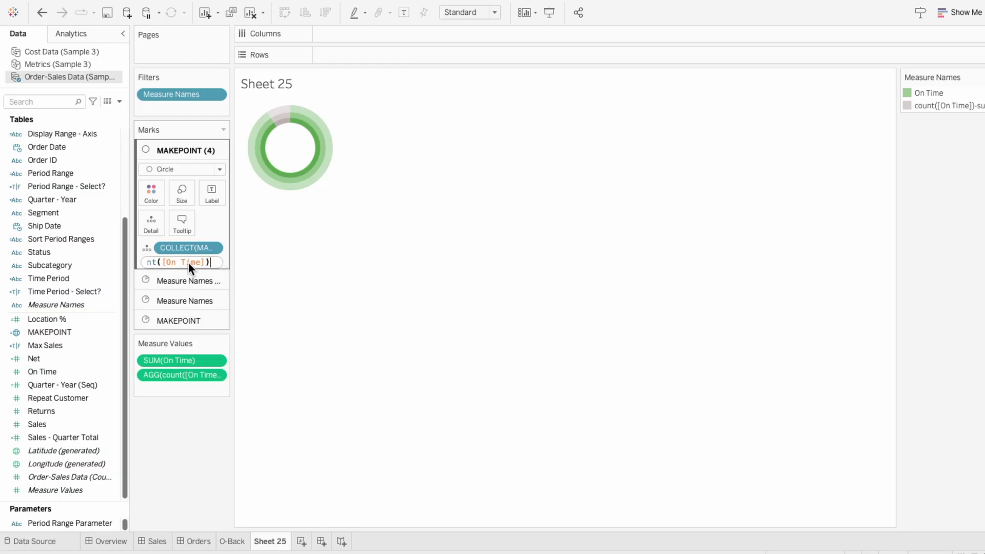
{"action": "type", "text": ")"}
{"action": "key", "text": "Return"}
{"action": "left_click", "coordinate": [146, 262]}
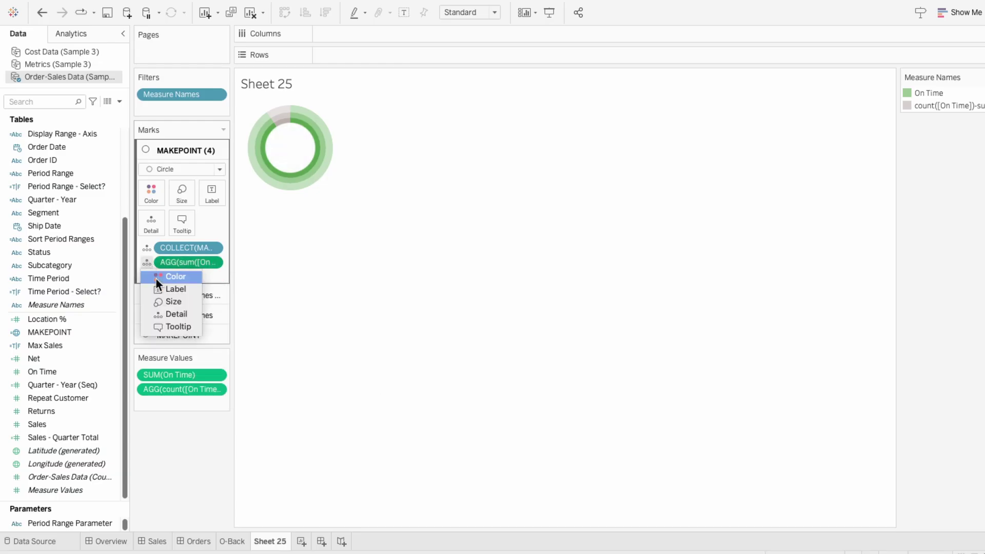
{"action": "left_click", "coordinate": [160, 288]}
Format the on-time ratio calculation as a Percentage with 0 decimal places, so it reads 91%.
{"action": "right_click", "coordinate": [170, 260]}
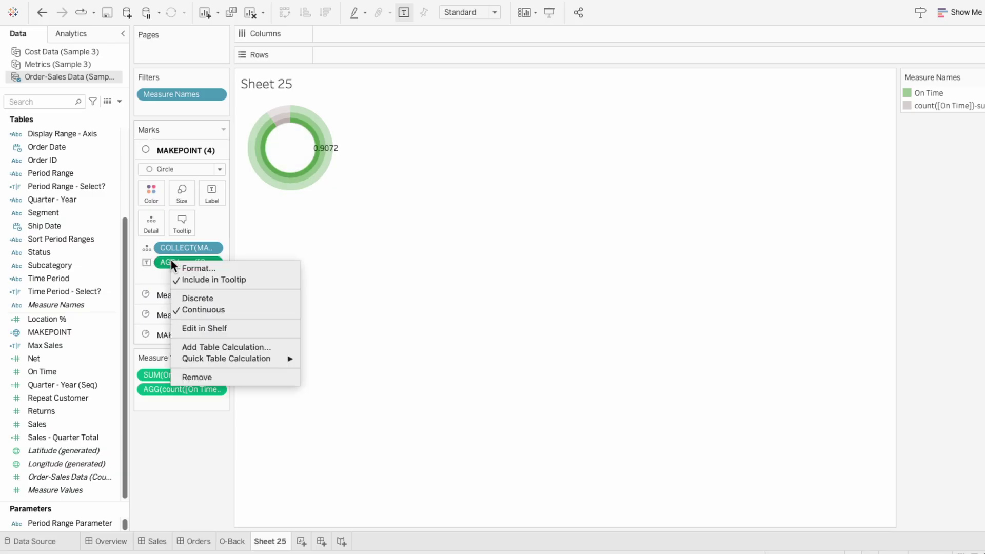
{"action": "left_click", "coordinate": [180, 269]}
{"action": "left_click", "coordinate": [77, 165]}
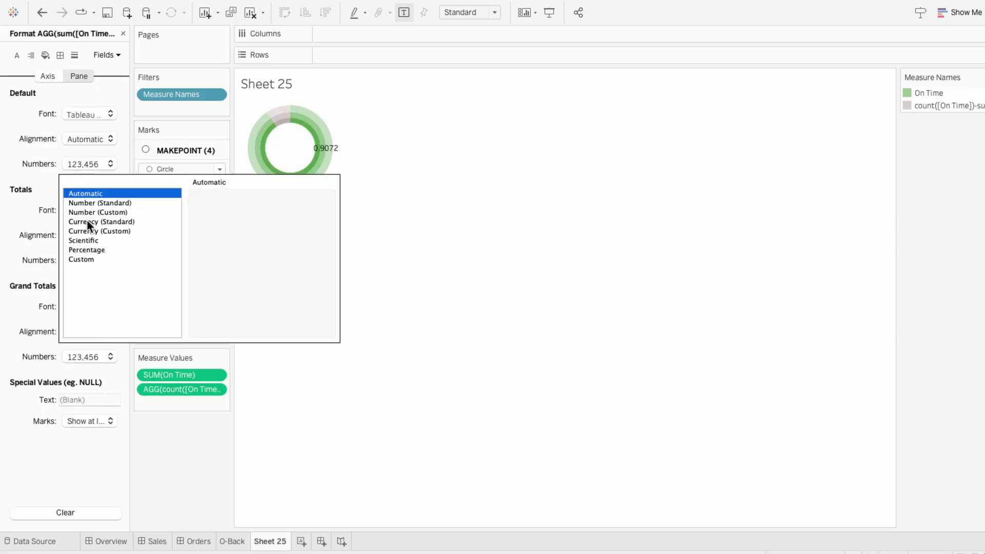
{"action": "left_click", "coordinate": [88, 250]}
{"action": "left_click", "coordinate": [229, 215]}
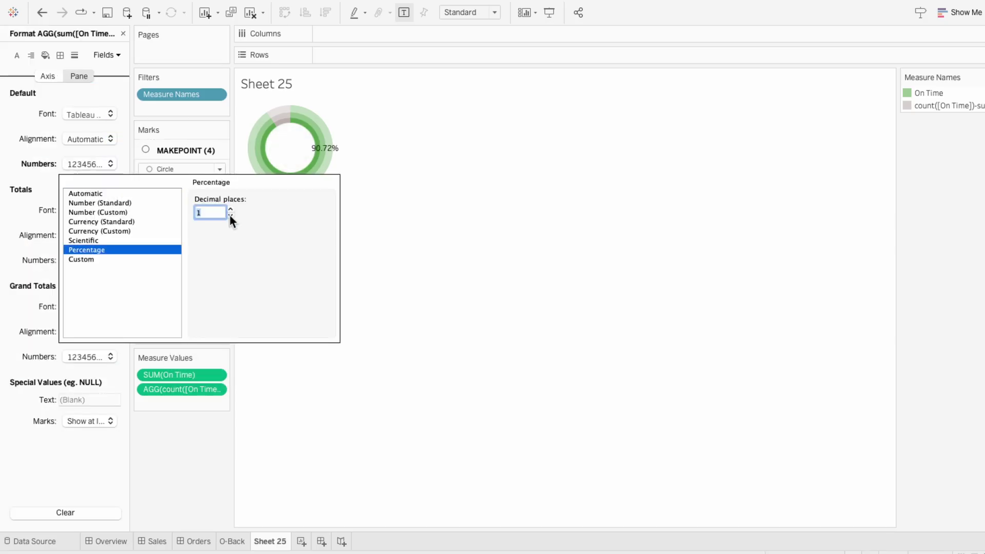
{"action": "left_click", "coordinate": [230, 215]}
{"action": "left_click", "coordinate": [370, 257]}
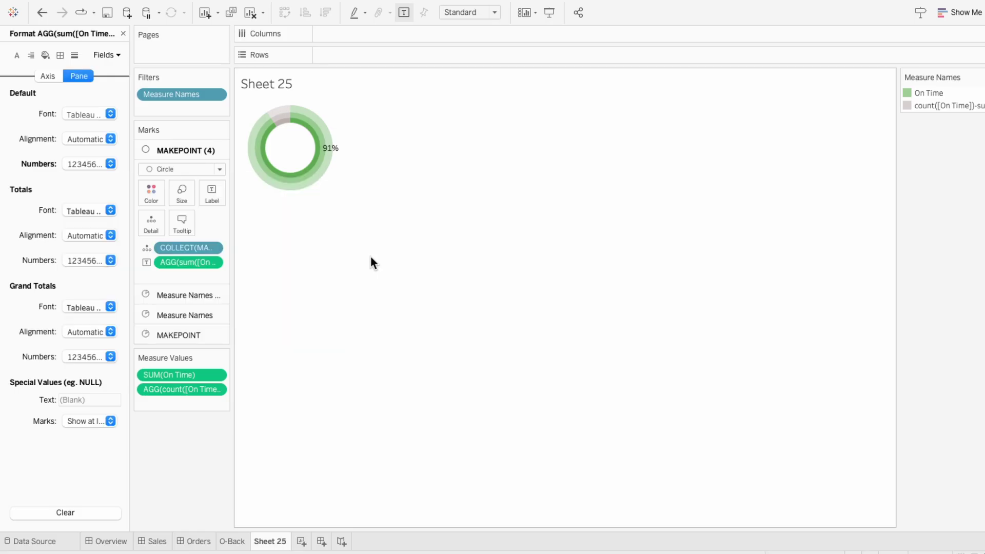
Set the centre layer's label alignment to Middle Center.
{"action": "left_click", "coordinate": [217, 198]}
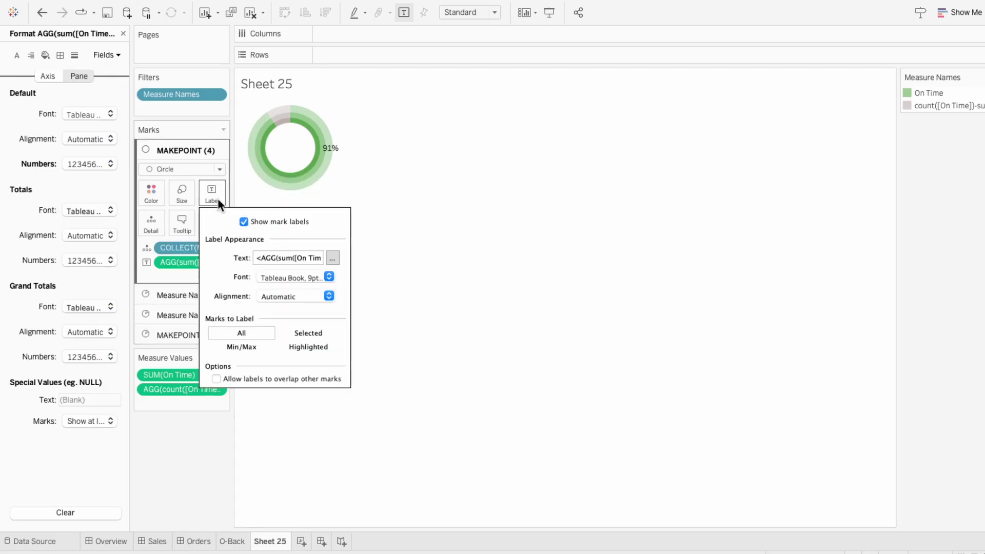
{"action": "left_click", "coordinate": [274, 298]}
{"action": "left_click", "coordinate": [287, 356]}
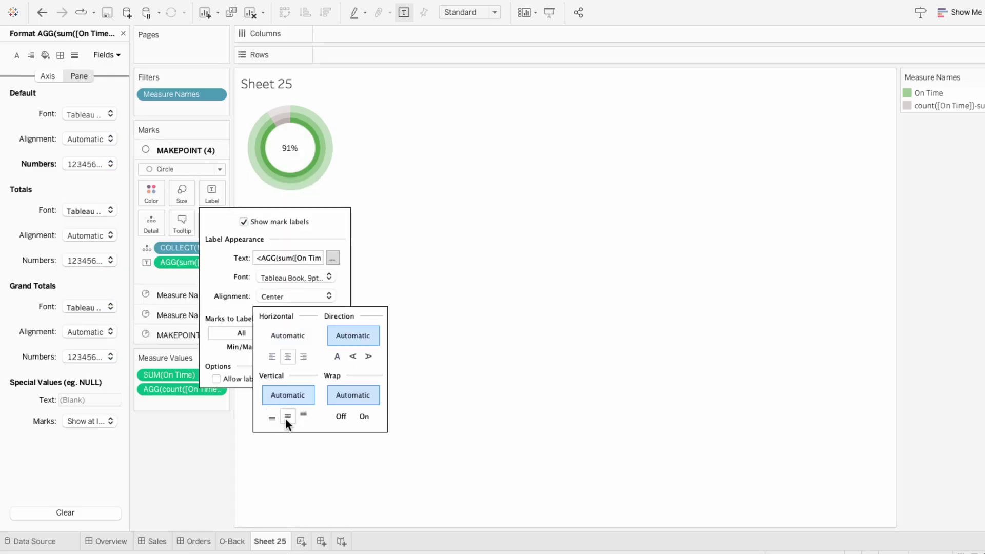
{"action": "left_click", "coordinate": [287, 417]}
{"action": "left_click", "coordinate": [324, 277]}
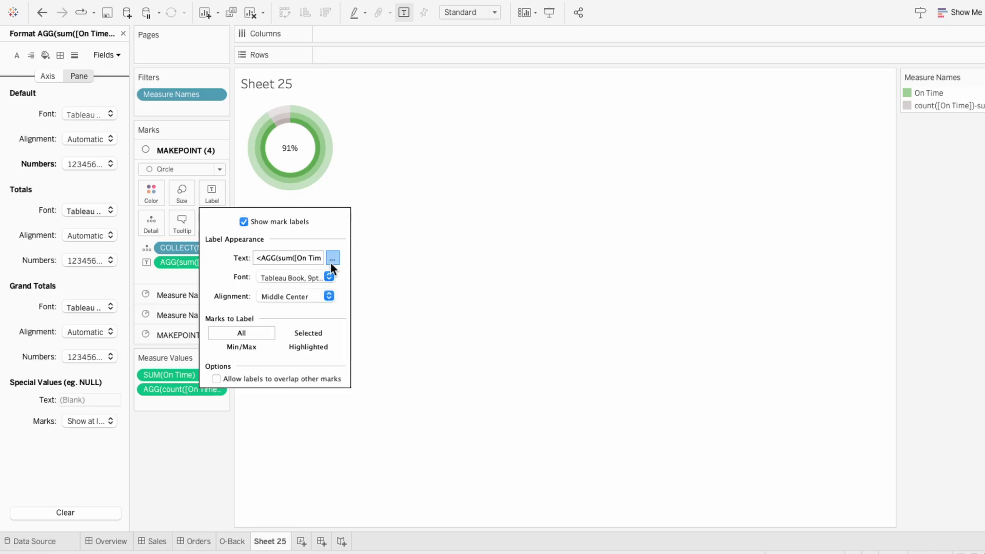
Set the whole label text to Tableau Regular, size 11.
{"action": "left_click", "coordinate": [332, 258]}
{"action": "key", "text": "super+a"}
{"action": "left_click", "coordinate": [396, 194]}
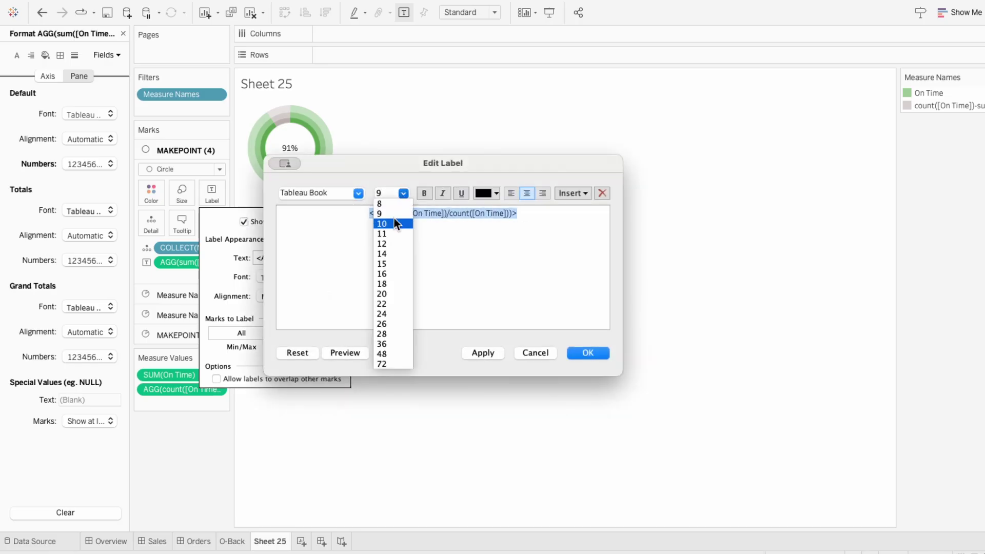
{"action": "left_click", "coordinate": [393, 230]}
{"action": "left_click", "coordinate": [358, 193]}
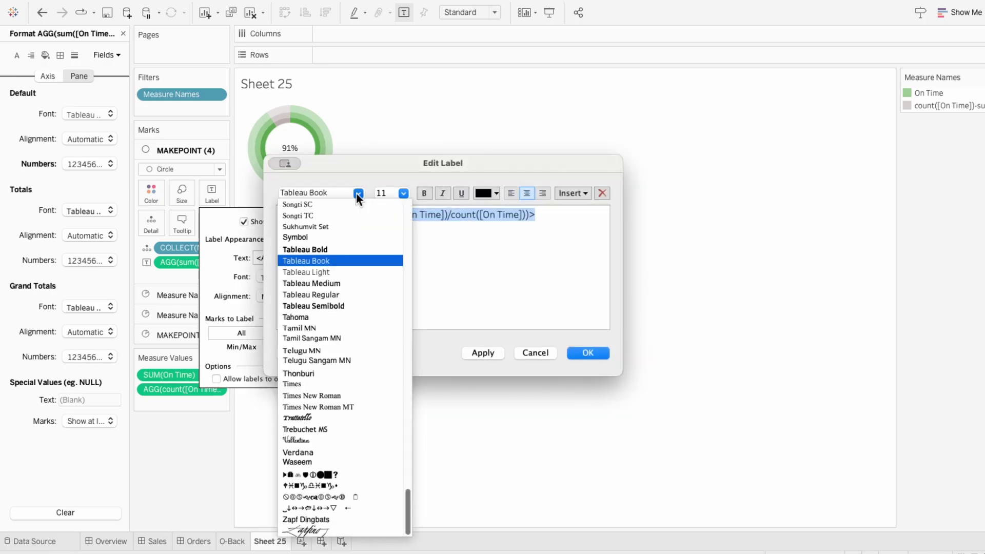
{"action": "left_click", "coordinate": [358, 292]}
{"action": "left_click", "coordinate": [577, 357]}
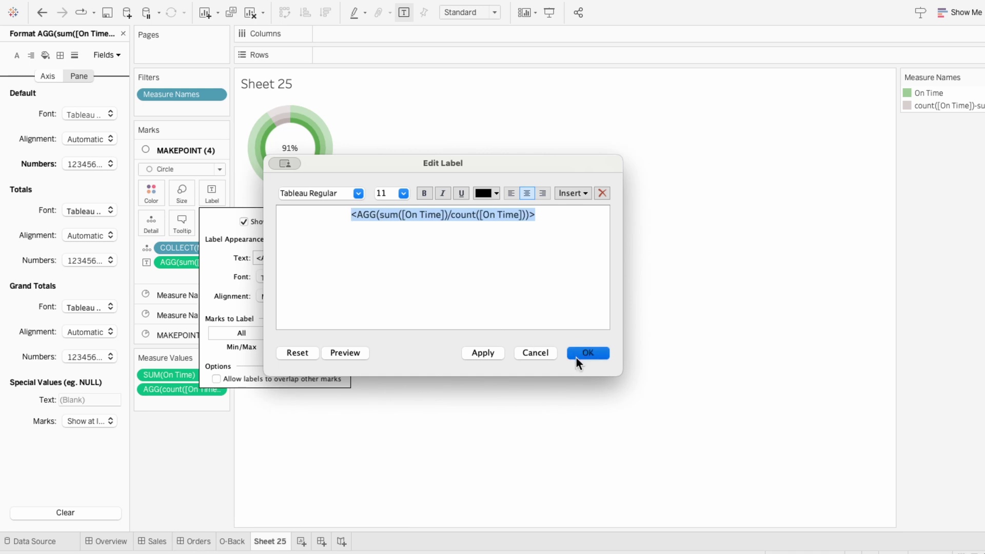
{"action": "left_click", "coordinate": [575, 356]}
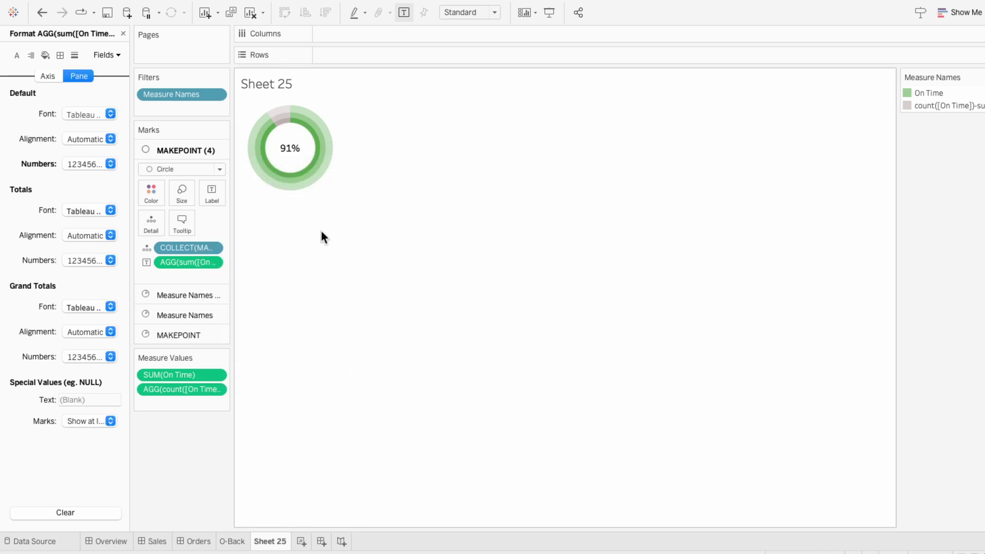
Close the Format pane to bring back the Data pane's field list.
{"action": "left_click", "coordinate": [122, 33]}
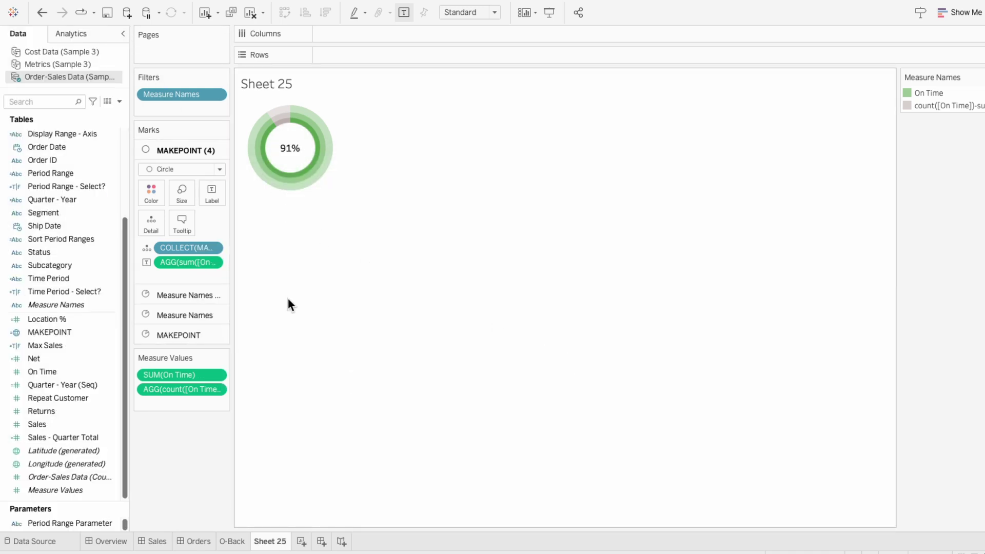